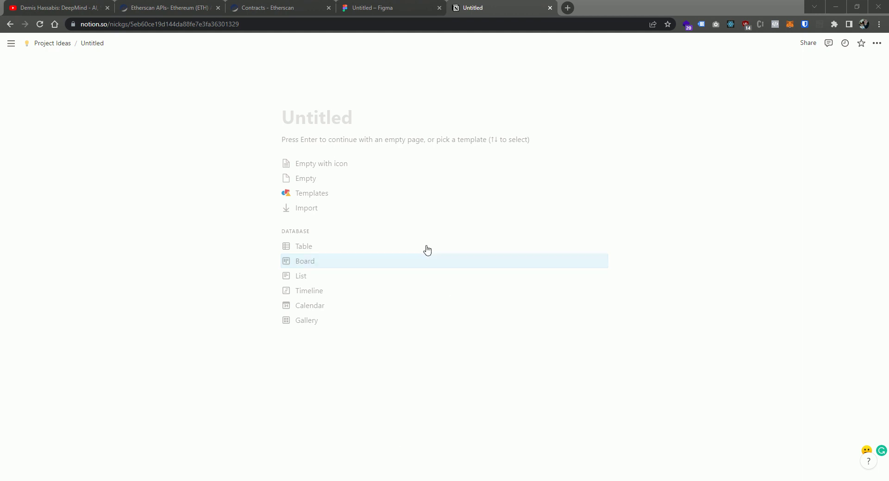
Step: Title the page 'Smart Contract Event Listener' and write the goal: enter a contract address, retrieve events, select ones to listen to
left_click(333, 122)
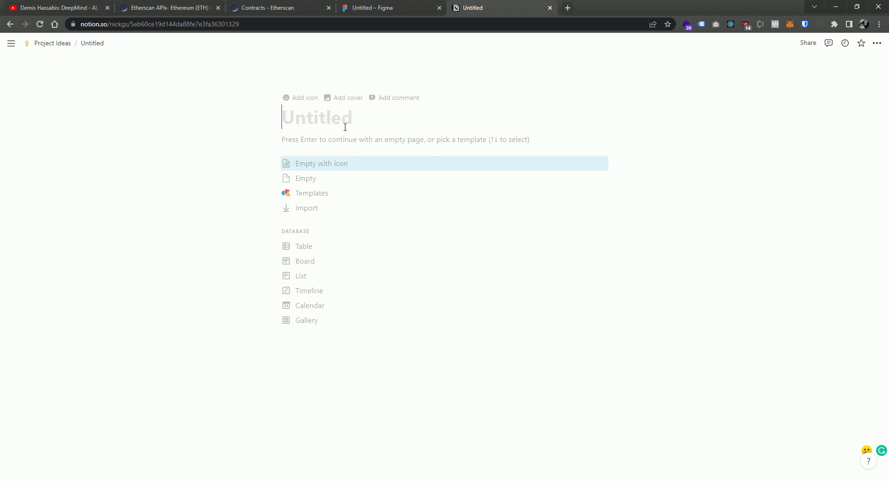
type("Smart Contrac")
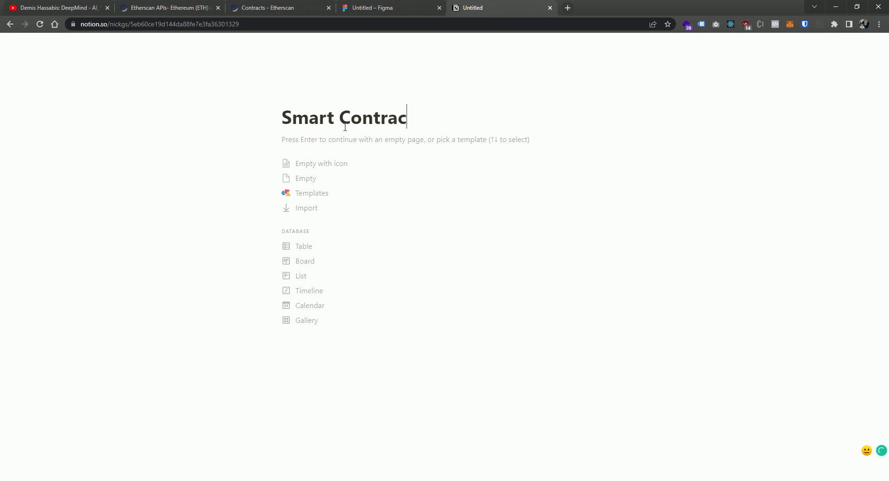
type("t Event Listener")
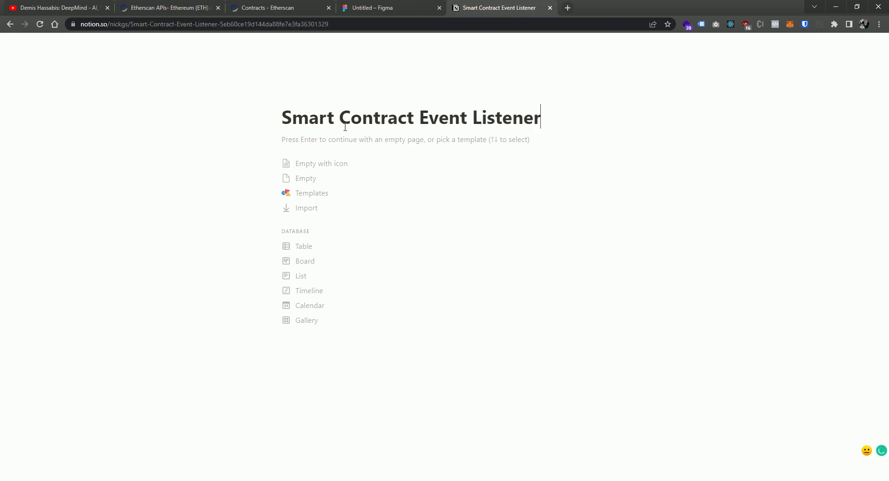
left_click(334, 144)
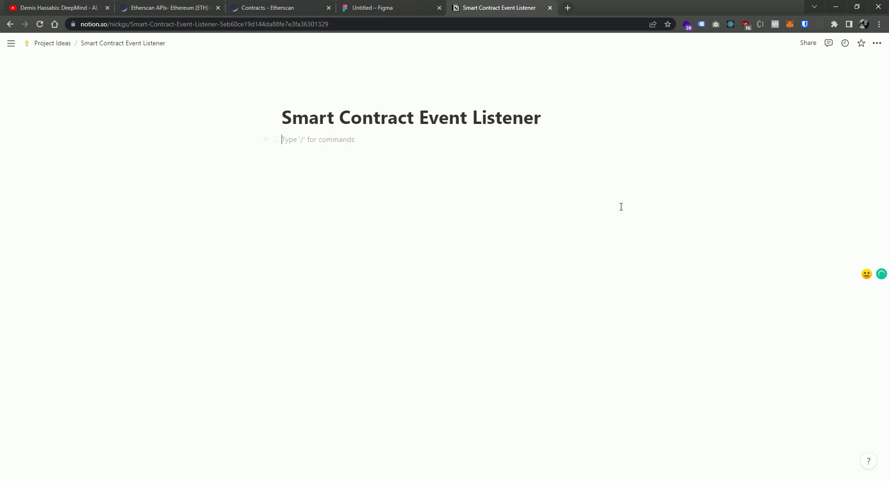
type("Goal is")
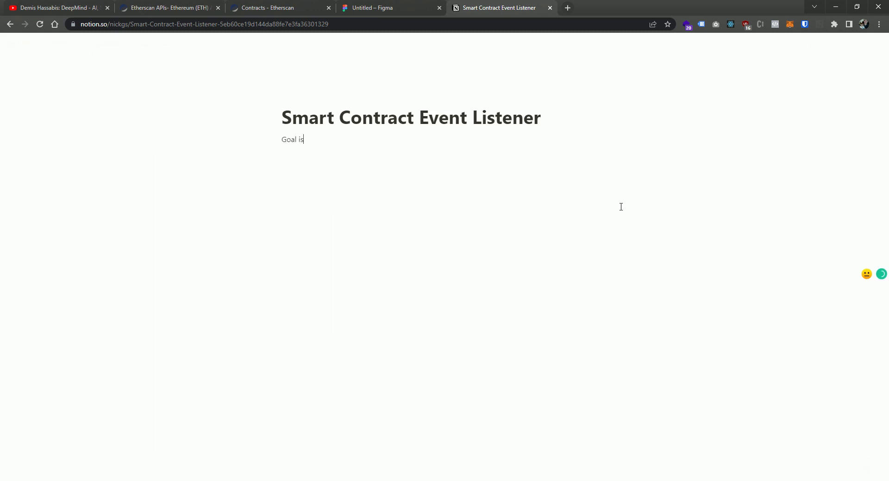
type(" to be able to enter a smart cont")
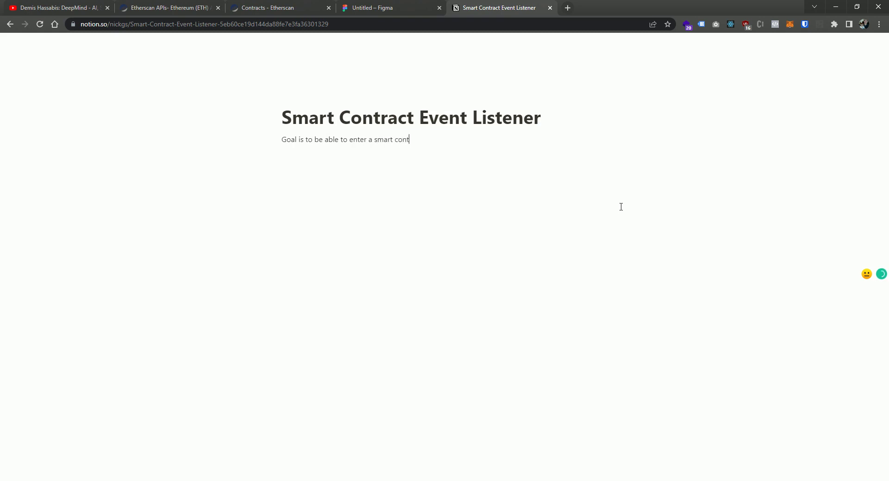
type("ract address, retrei")
type("ve")
key("BackSpace")
key("BackSpace")
key("BackSpace")
key("BackSpace")
key("BackSpace")
key("BackSpace")
type("treive")
key("BackSpace")
key("BackSpace")
key("BackSpace")
key("BackSpace")
key("BackSpace")
type("ieve a list of events, and sekect")
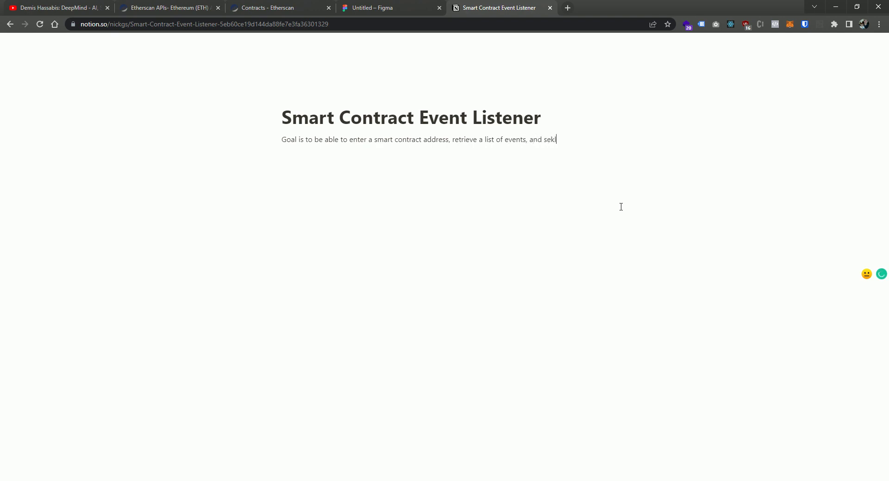
key("BackSpace")
key("BackSpace")
key("BackSpace")
key("BackSpace")
type("lect the events that we w")
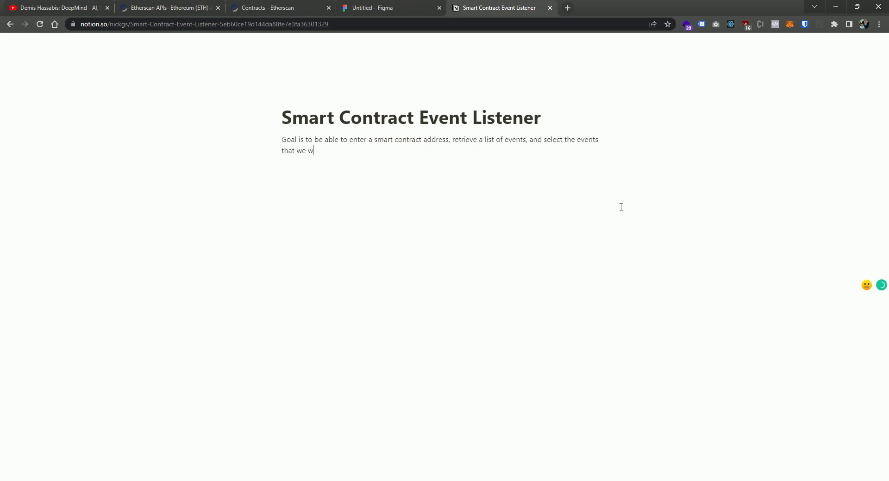
type("ould like to listen to.")
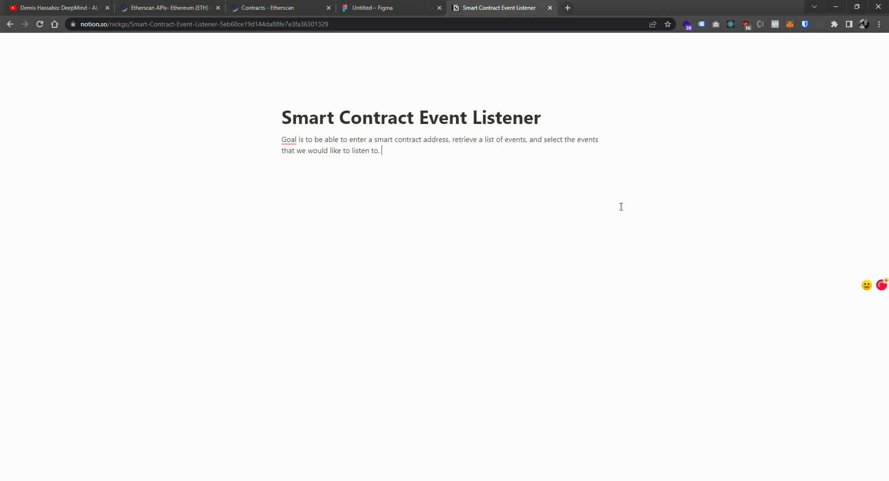
Step: Add a paragraph: after selecting events, actions follow, first a simple HTTP POST with event log topics as parameters
key("Return")
type("After selec")
key("BackSpace")
key("BackSpace")
type("ecting the events ")
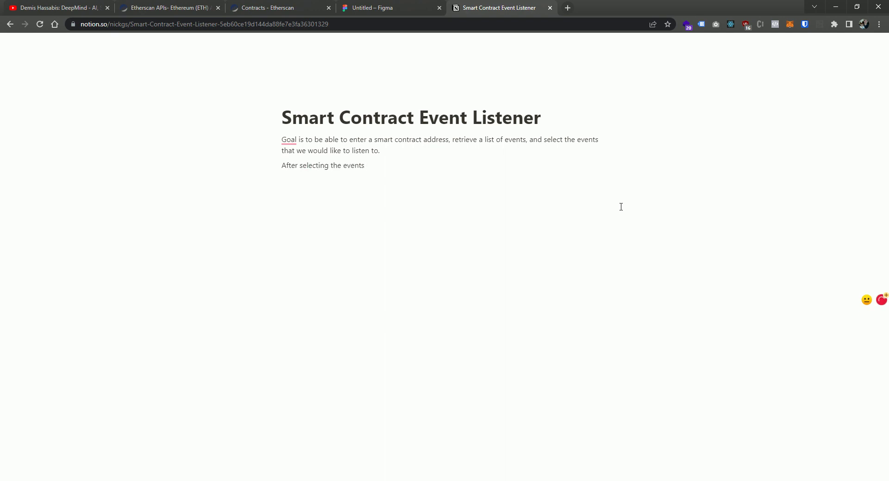
type("we can choose to take certa")
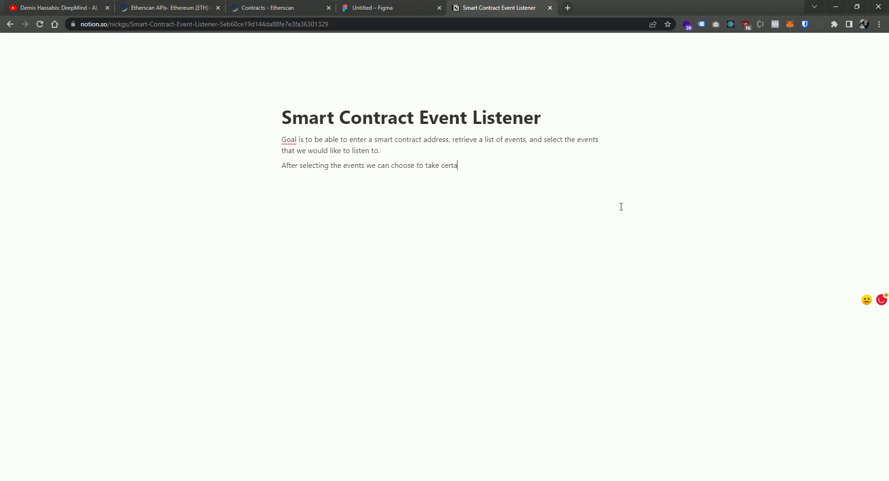
type("in actions. ")
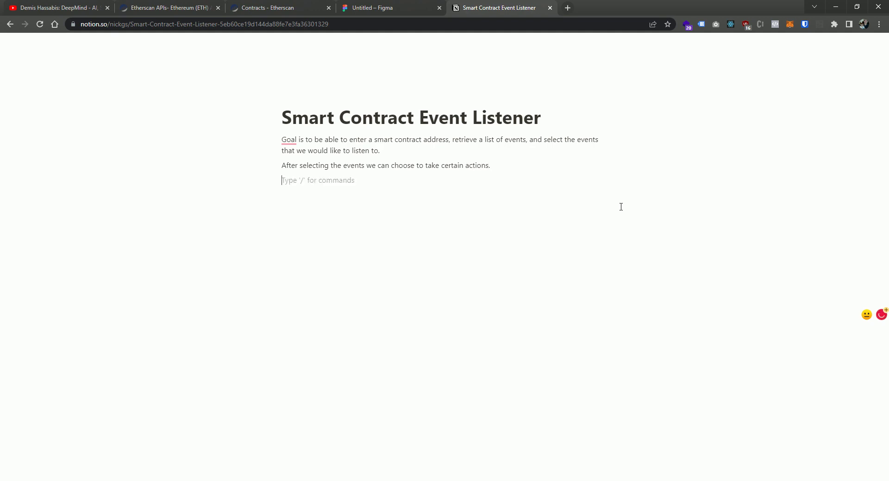
type("The first being a simp")
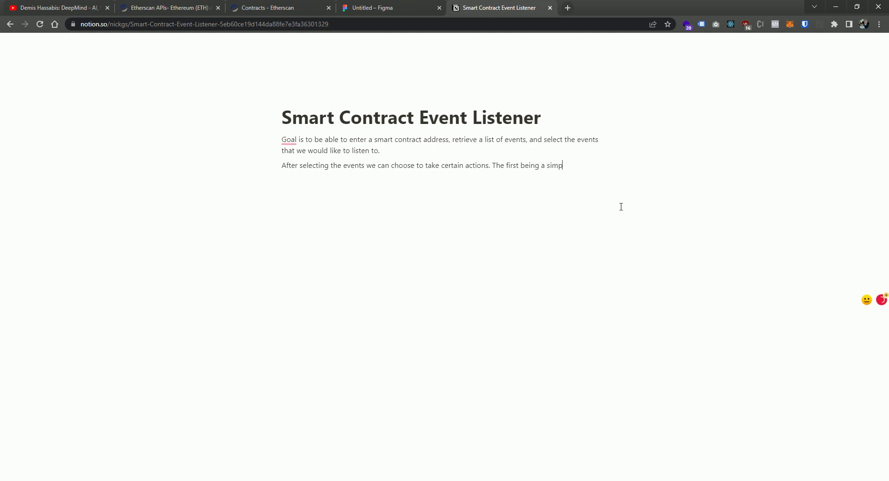
type("le HTTP POST request ")
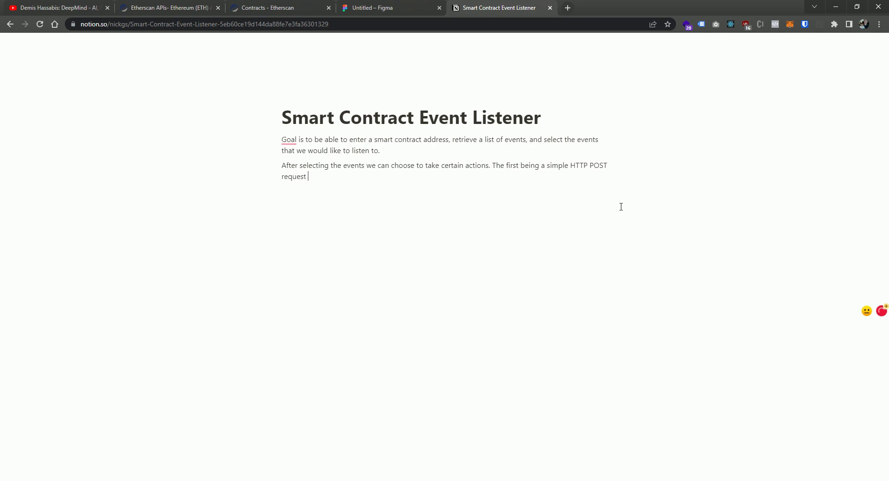
type("to a URL with certail")
key("BackSpace")
type("n parameter wh")
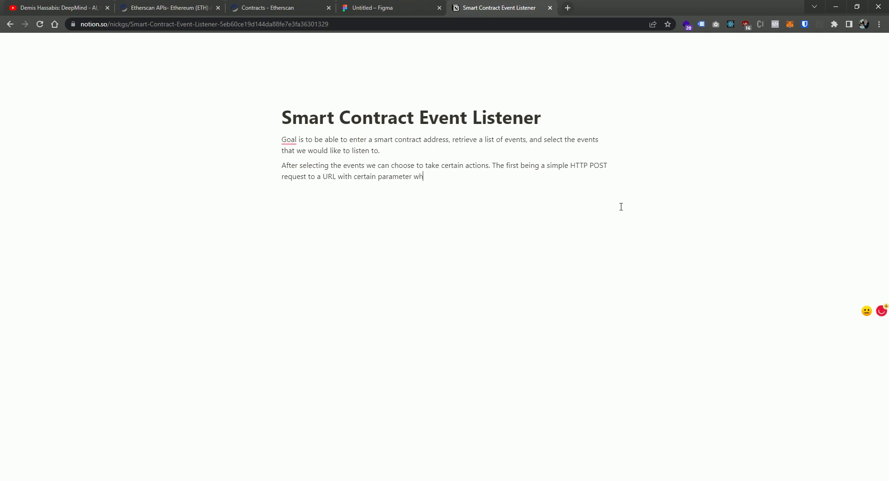
key("BackSpace")
type("s where the parameters are the event log")
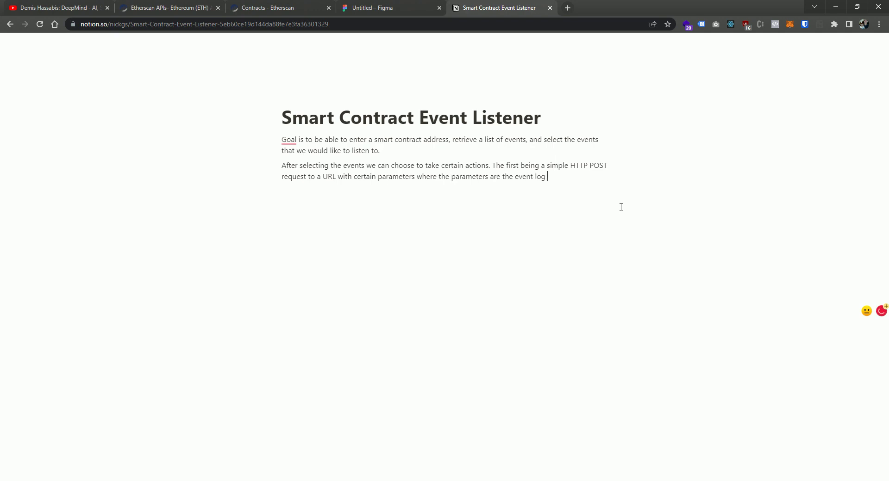
type(" topocs")
key("BackSpace")
key("BackSpace")
key("BackSpace")
type("ics.")
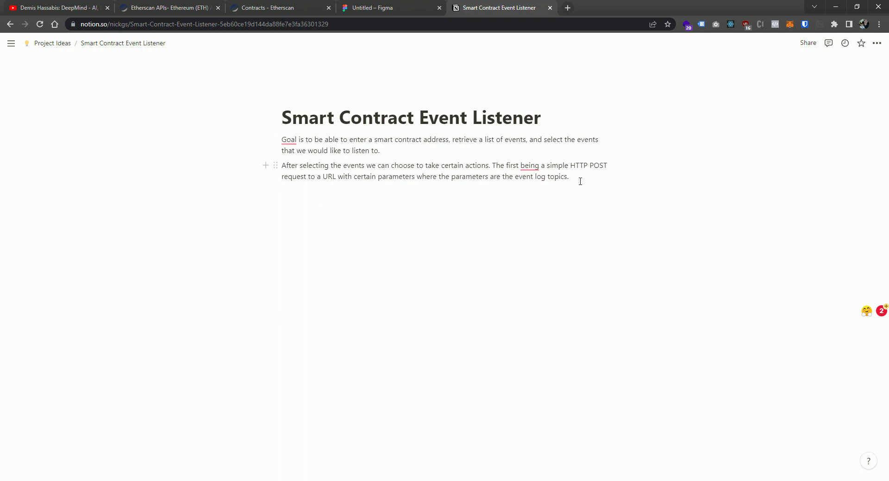
Step: Add a 'User flow:' heading with numbered steps 'Enter contract add…' and 'Select events to listen to'
key("Return")
type("User flow:")
key("Return")
type("1. Enter ")
type("contract address")
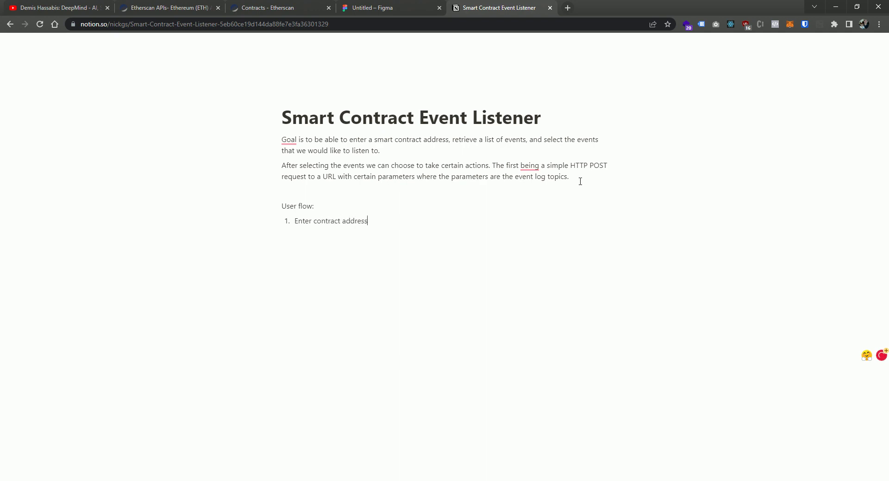
key("Return")
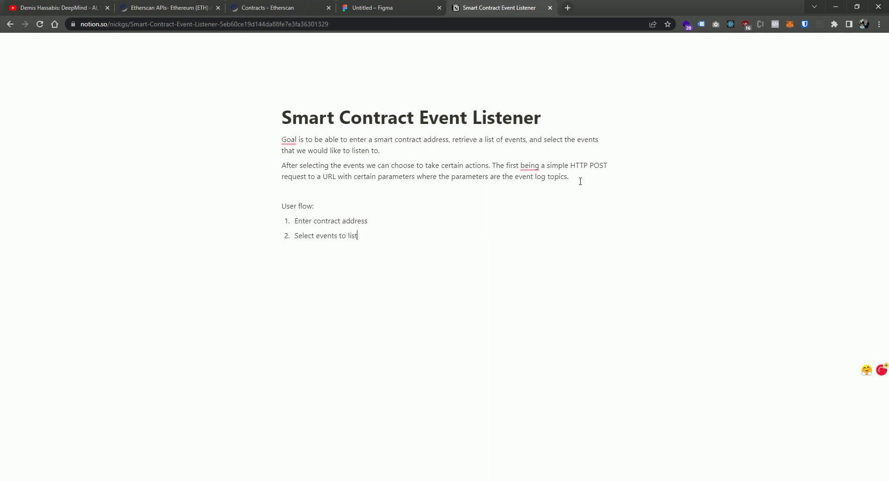
type("Select events to listen to")
key("Return")
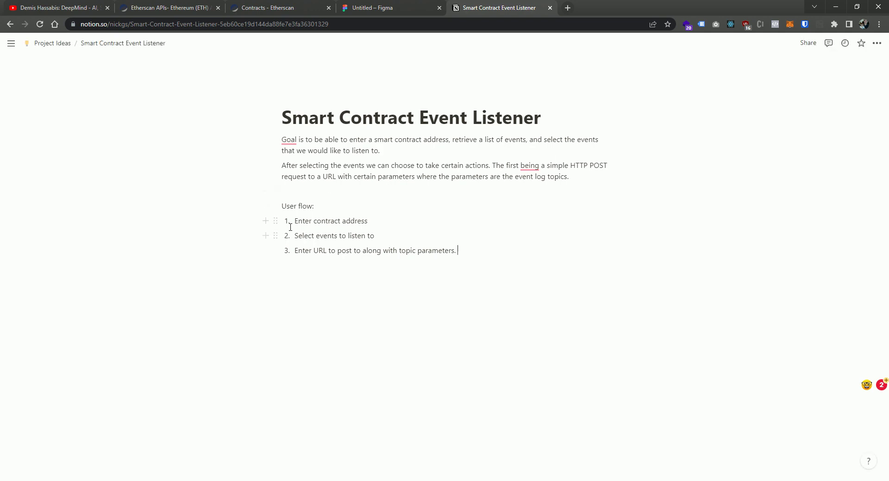
left_click_drag(294, 226, 369, 222)
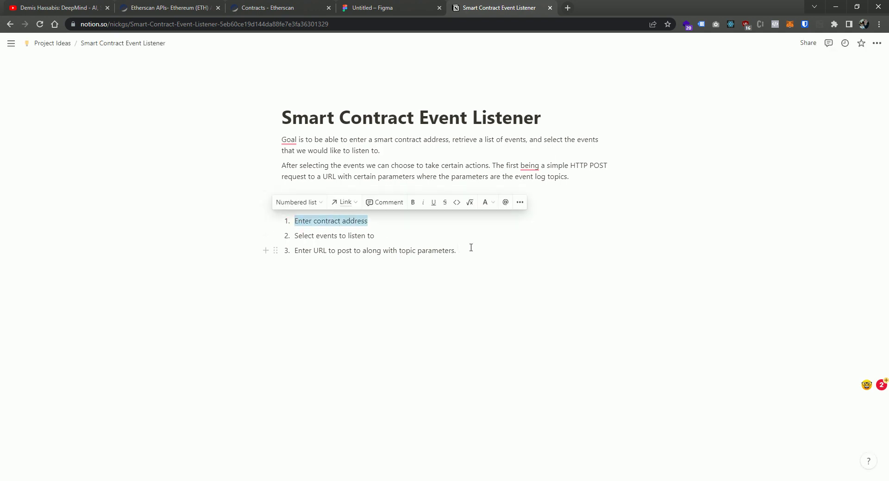
left_click(545, 273)
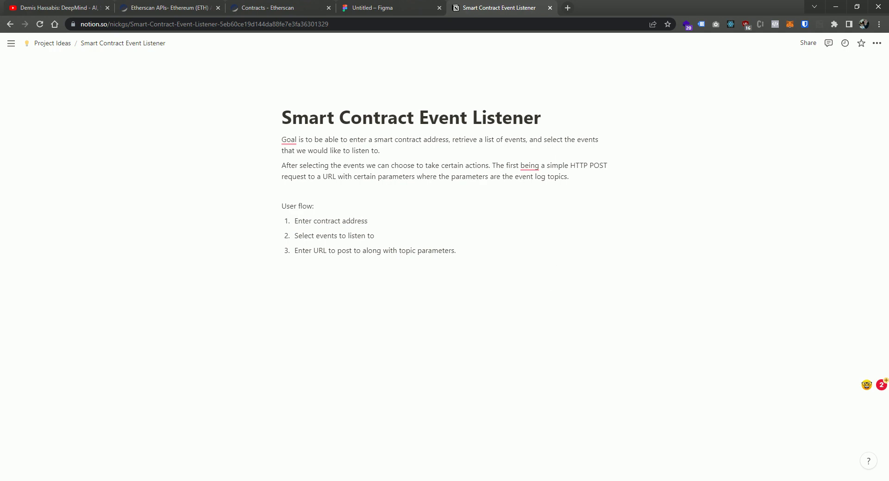
Step: In the untitled Figma design, add a 1440×1024 Desktop frame
left_click(394, 10)
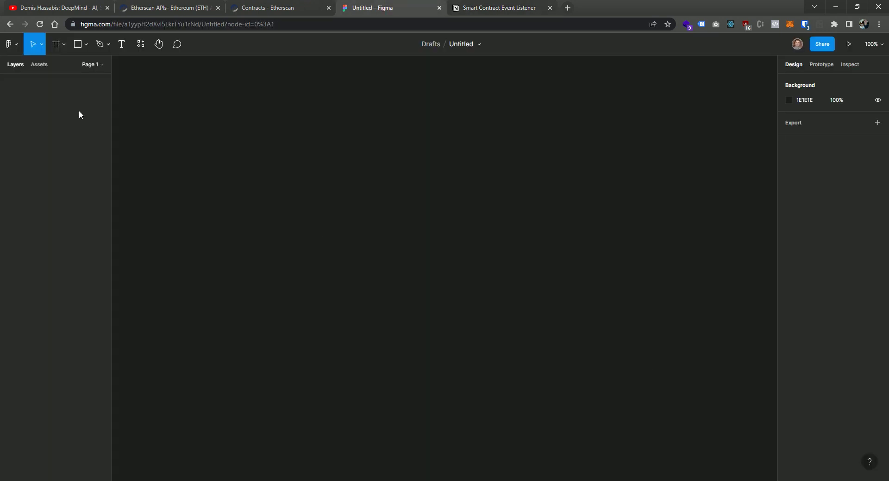
left_click(57, 48)
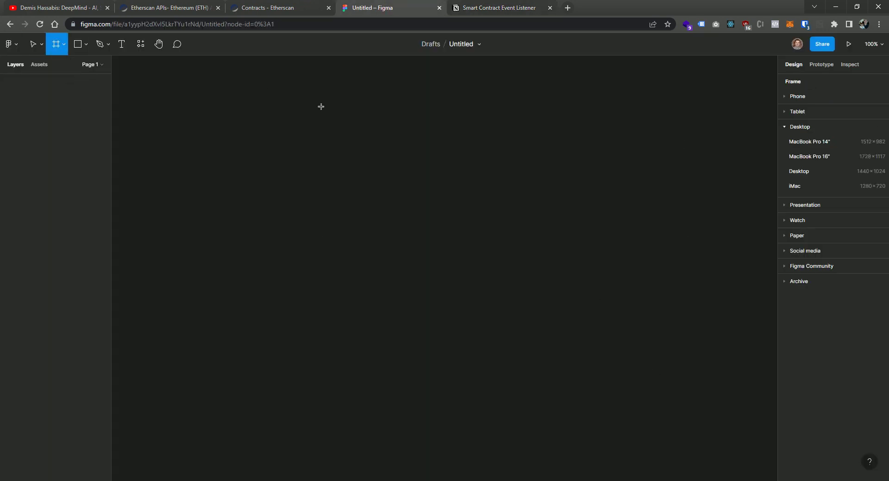
left_click(77, 47)
left_click(58, 50)
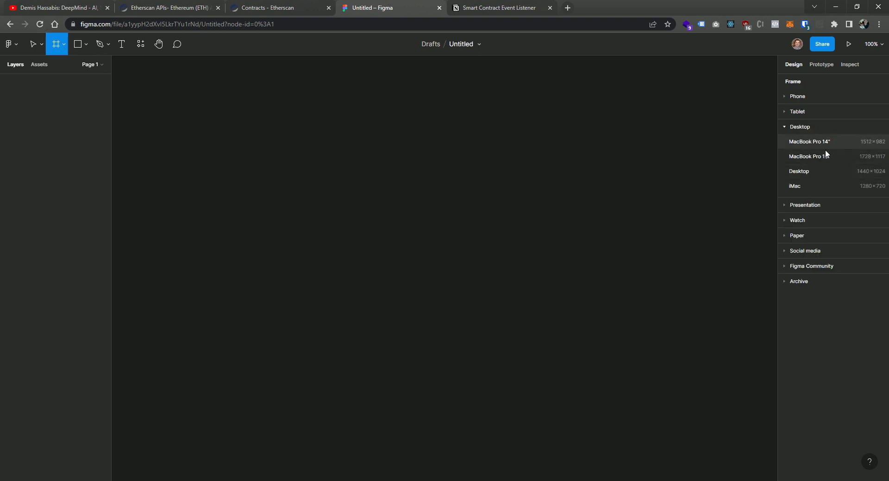
left_click(816, 171)
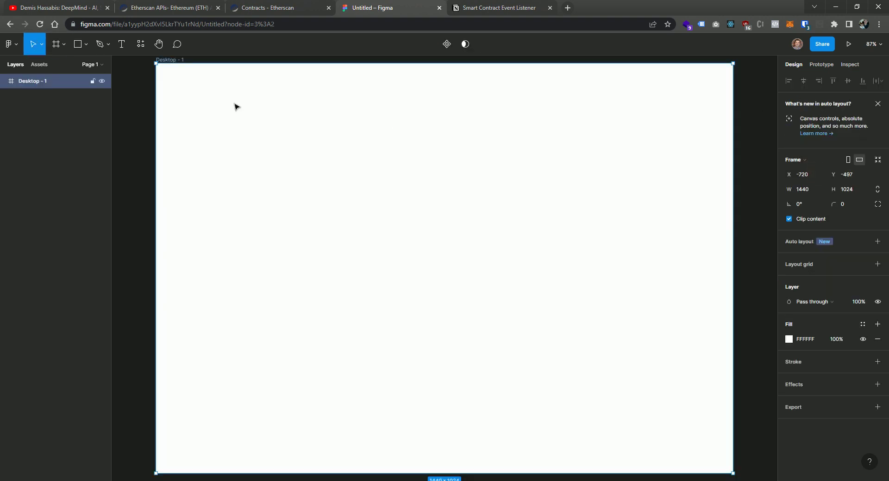
Step: Draw a wide grey input bar near the top of the frame
left_click(84, 46)
left_click(104, 78)
left_click(86, 45)
left_click(85, 66)
left_click_drag(286, 192, 642, 231)
Step: Draw the Next button box below the right end of the input bar
left_click(87, 46)
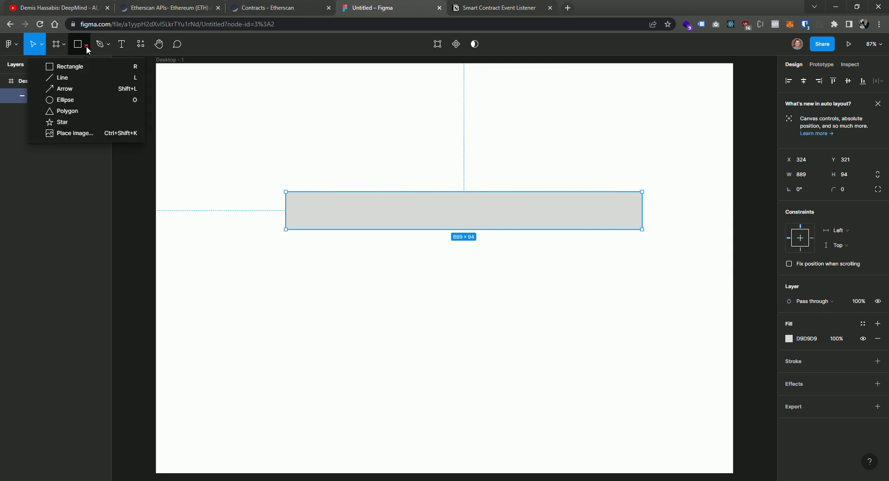
left_click(80, 70)
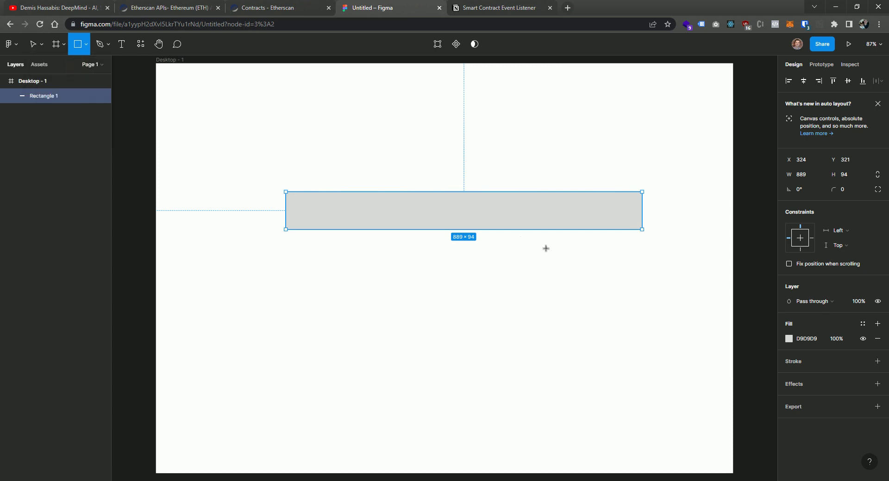
mouse_move(530, 238)
left_mouse_down()
mouse_move(634, 341)
mouse_move(642, 264)
left_mouse_up()
left_click(610, 312)
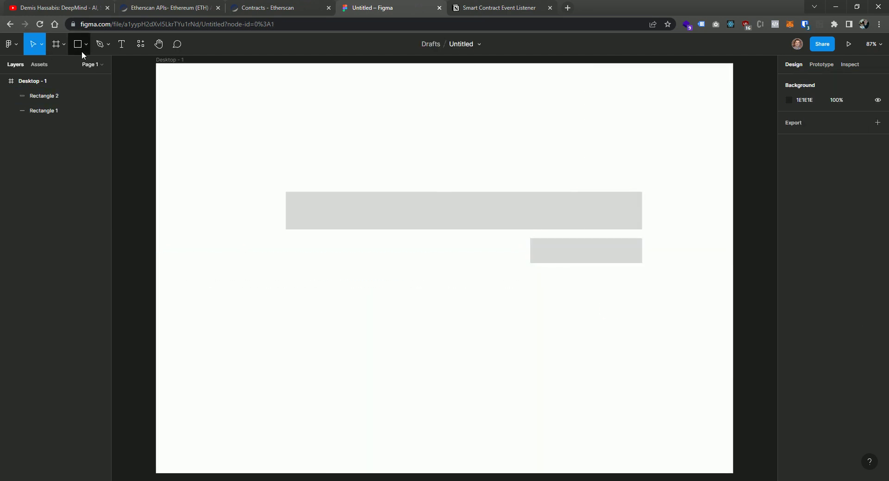
Step: Place a 'Next' text label centred inside the button box
left_click(122, 44)
left_click(560, 252)
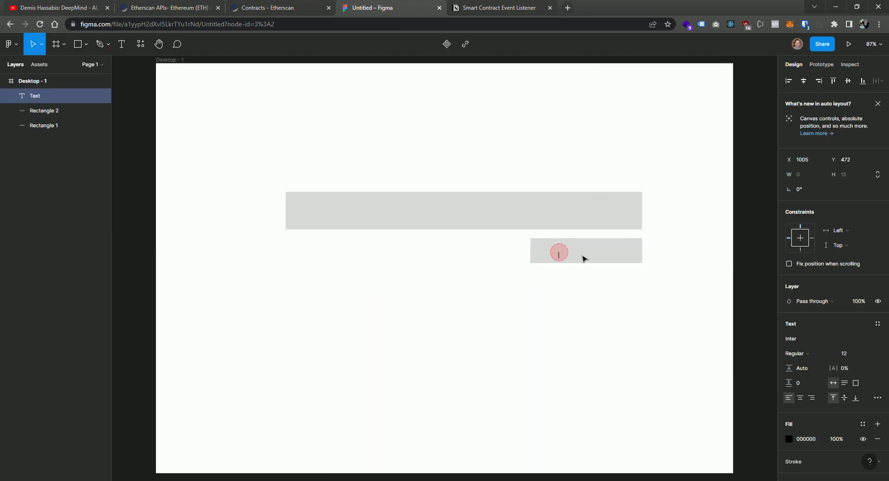
type("Next")
key("Escape")
left_click_drag(562, 257, 586, 254)
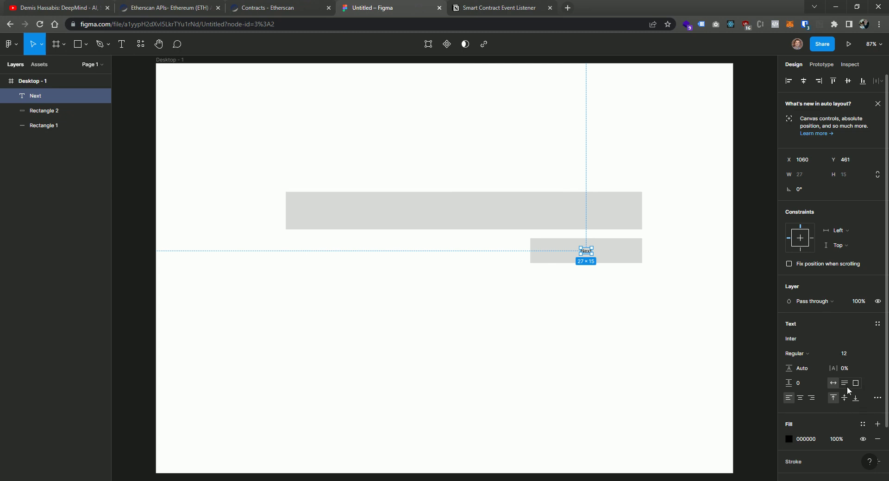
Step: Set the Next label's font size to 40 and re-centre it in the button
scroll(872, 295, "down", 2)
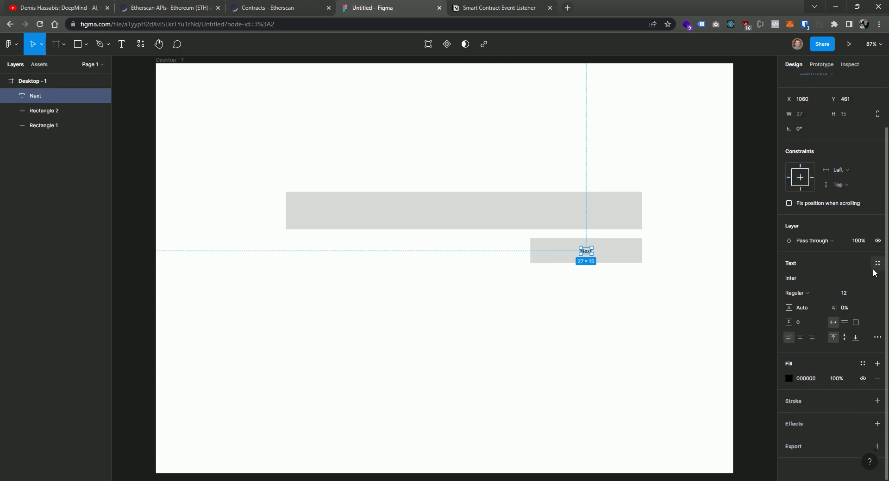
left_click(868, 293)
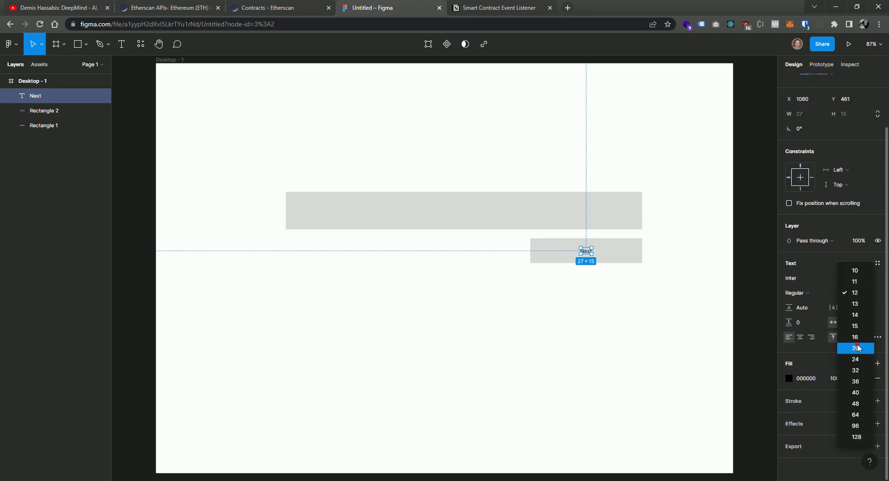
left_click(856, 348)
left_click(869, 291)
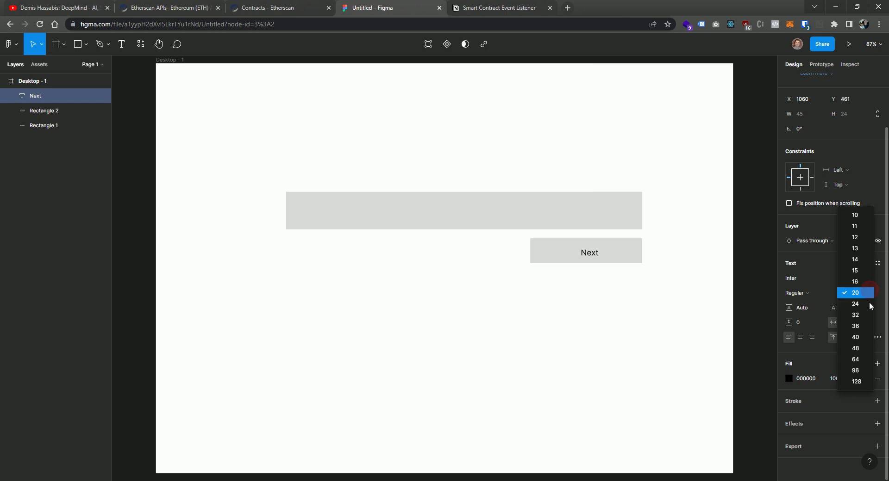
left_click(855, 337)
left_click_drag(614, 263, 599, 254)
Step: Add a 'Contract Address' label above the input bar, aligned with its left edge
left_click(586, 304)
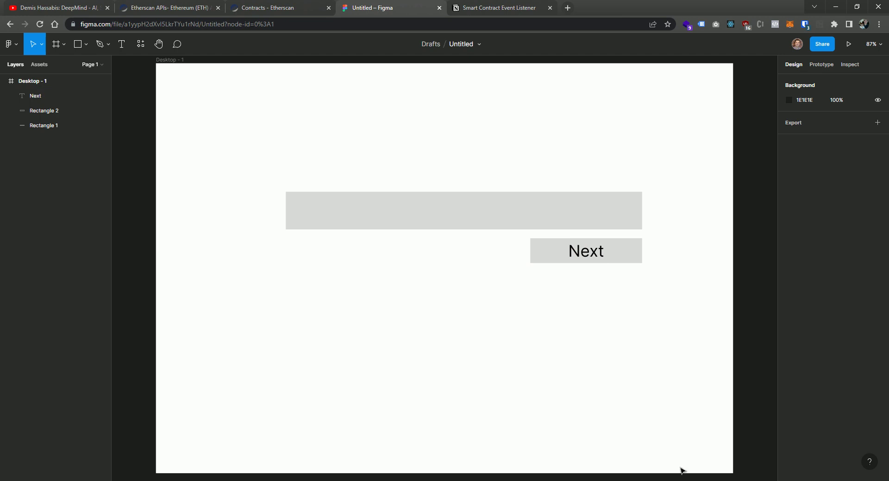
left_click(117, 47)
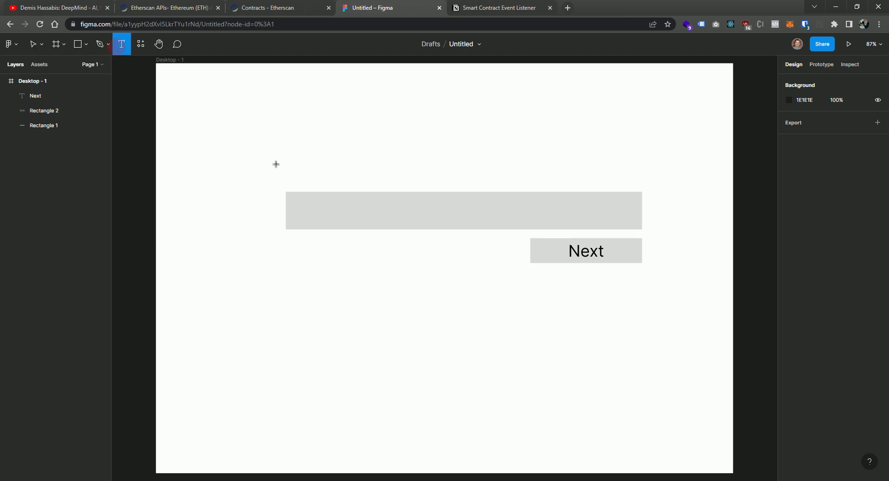
left_click(296, 180)
type("Contra")
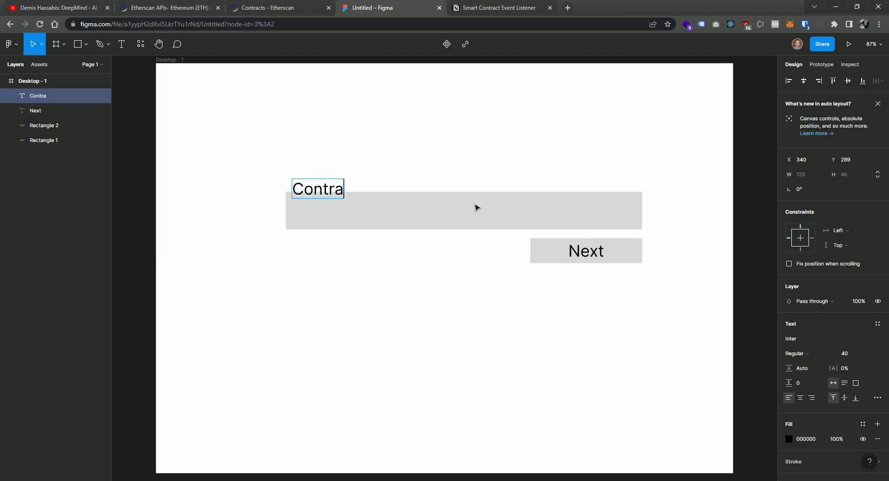
type("ct Add")
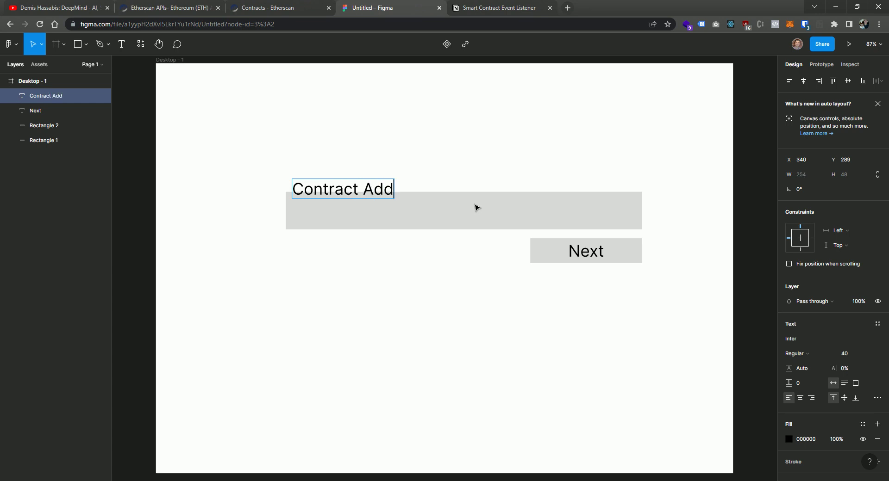
type("ress")
key("Escape")
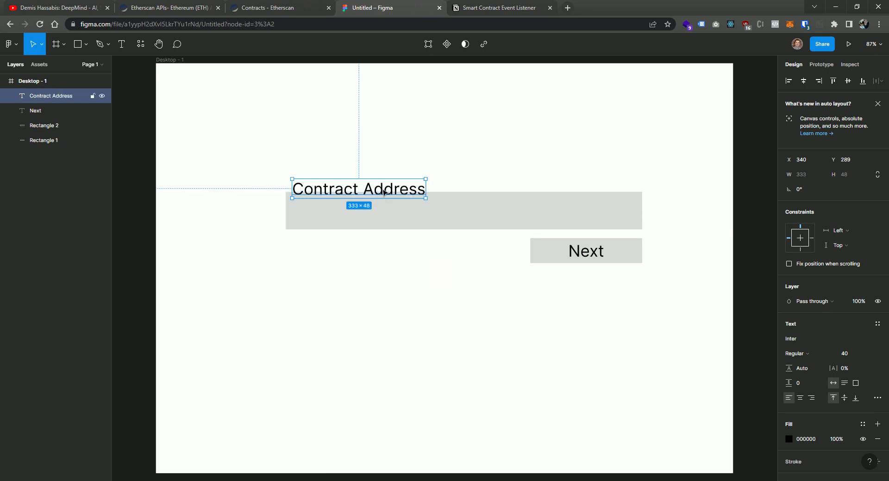
left_click_drag(384, 192, 375, 181)
left_click(413, 270)
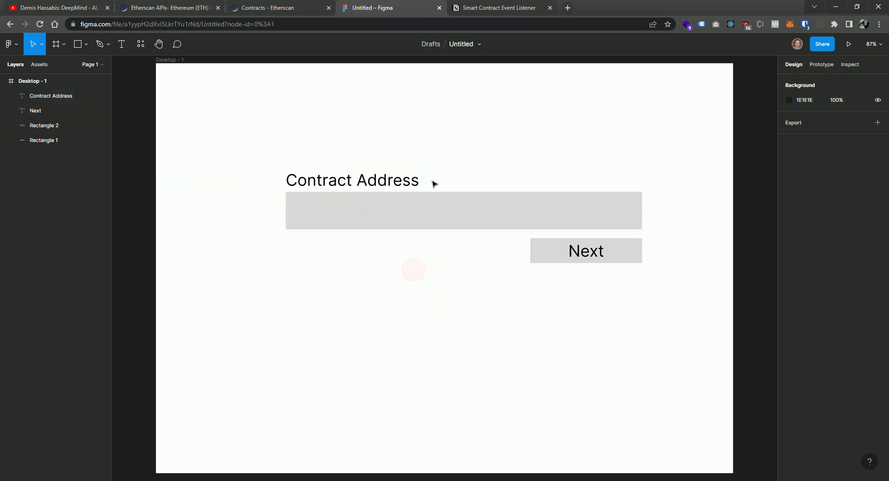
Step: Shift all four wireframe elements down slightly, zoom out, and select the Desktop - 1 frame
left_click_drag(280, 93, 556, 301)
left_click_drag(574, 224, 557, 278)
left_click(561, 207)
mouse_move(586, 209)
left_mouse_down()
mouse_move(523, 155)
mouse_move(570, 208)
left_mouse_up()
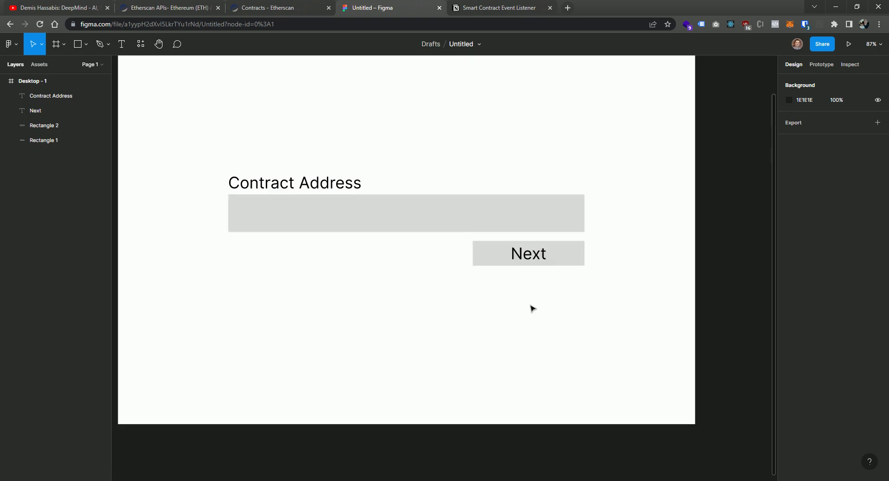
scroll(384, 191, "up", 2)
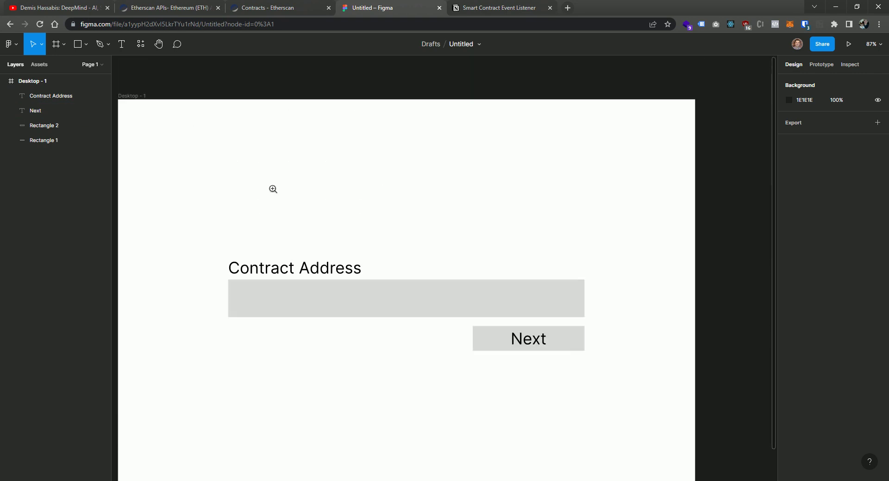
left_click(273, 189, "alt")
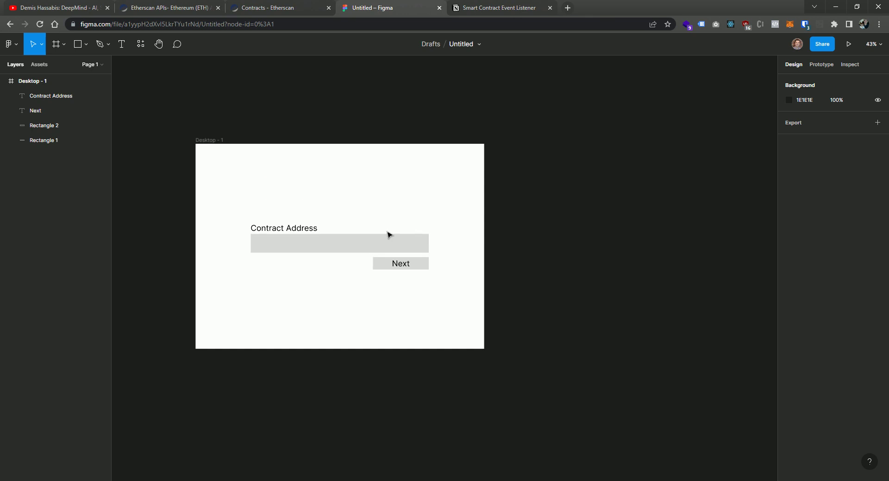
left_click(224, 142)
Step: Paste the frame as Desktop - 2 and move its Next button lower
key("ctrl+v")
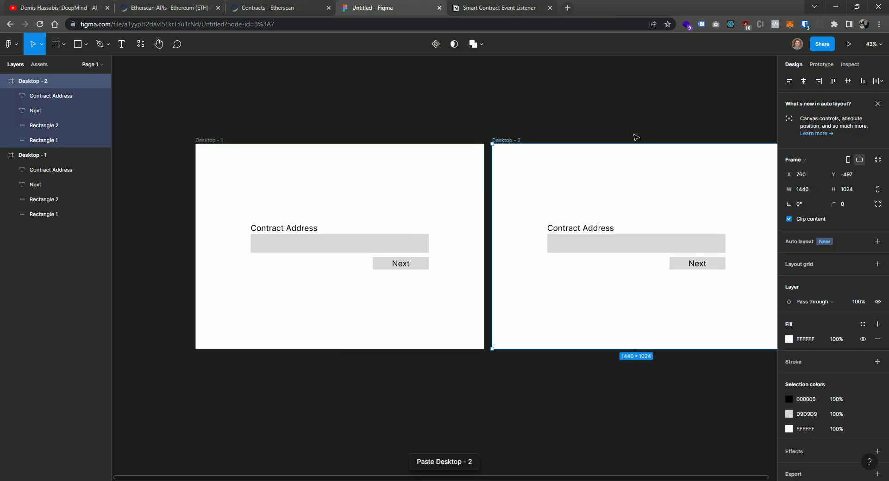
left_click_drag(632, 135, 456, 132)
left_click(410, 216)
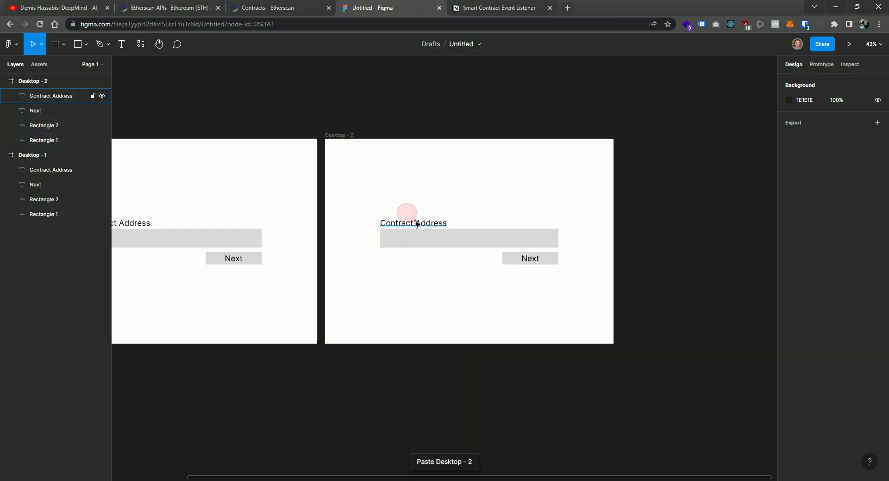
left_click(474, 236, "shift")
left_click(542, 261)
left_click(536, 262, "shift")
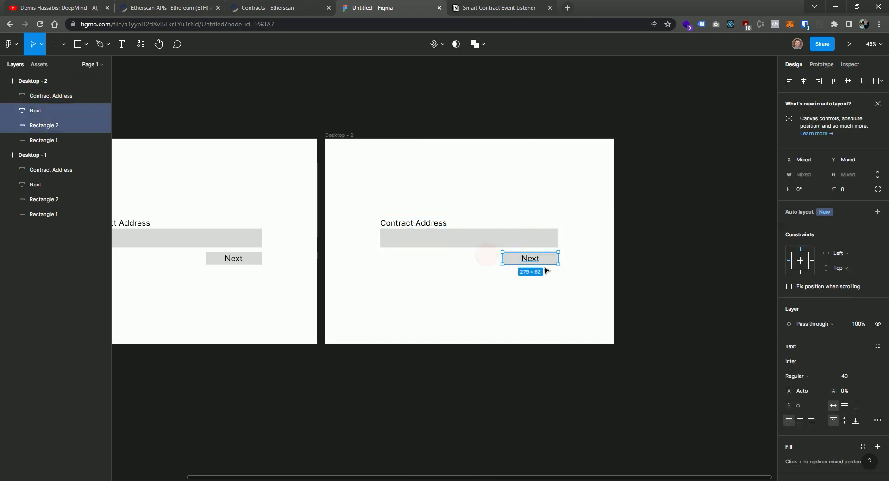
left_click_drag(541, 262, 547, 287)
Step: Move the label up, rename it 'Select events', and shrink the input bar to a small square
left_click_drag(373, 199, 466, 247)
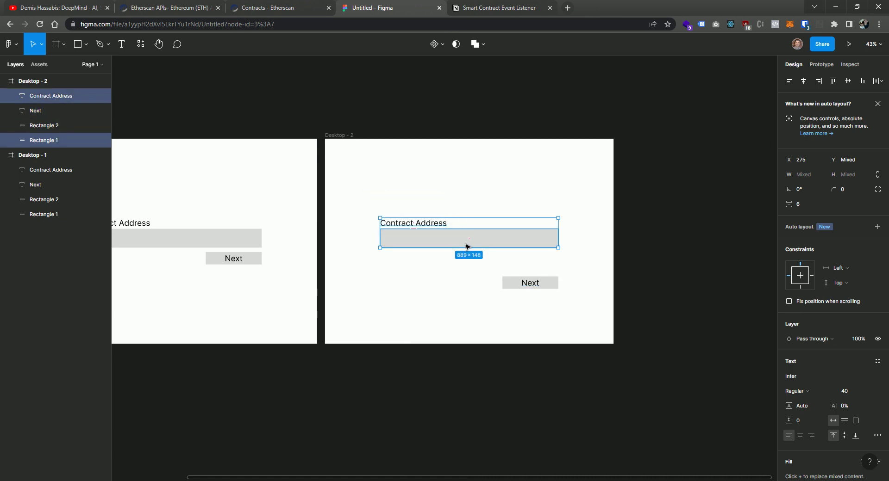
left_click(465, 255)
left_click_drag(430, 223, 429, 202)
double_click(429, 201)
type("Select events")
left_click(477, 287)
left_click(472, 241)
left_click_drag(558, 244, 389, 219)
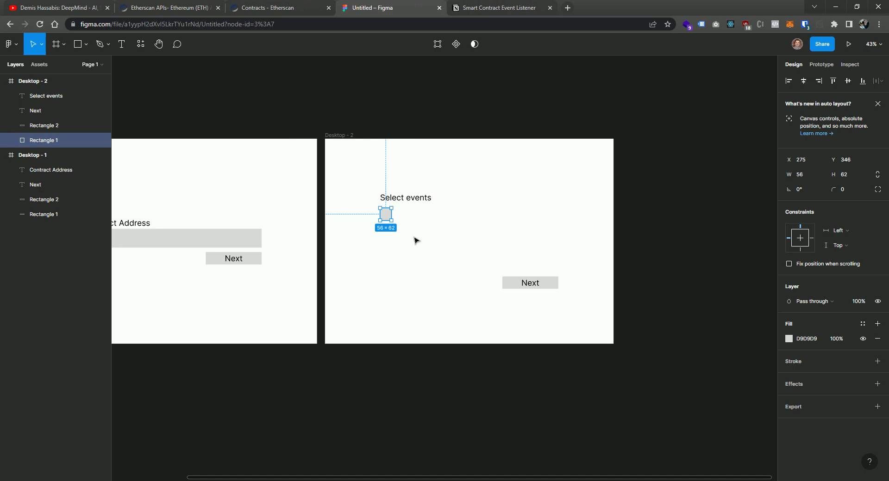
Step: Place a text label beside the square and duplicate the checkbox row into three rows
left_click(403, 213)
key("ctrl+v")
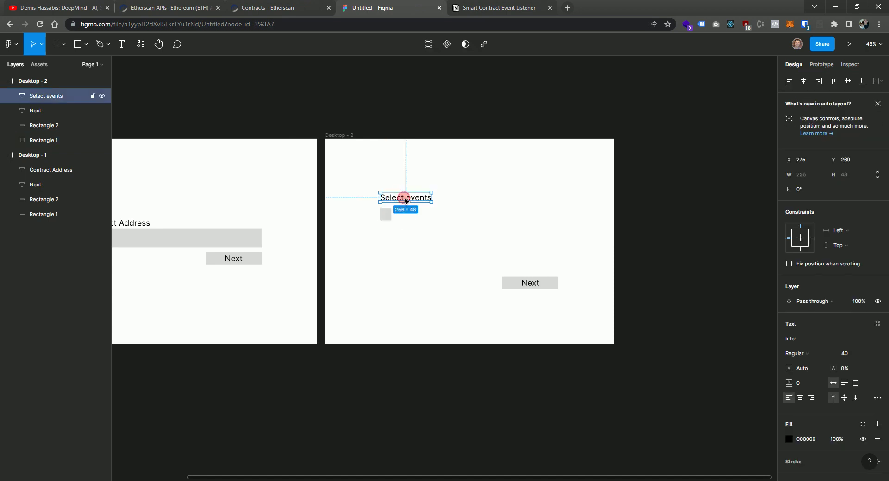
left_click_drag(418, 198, 438, 215)
left_click(457, 238)
left_click_drag(370, 202, 422, 253)
key("ctrl+c")
key("ctrl+v")
key("ctrl+v")
Step: Rename the first two option labels to 'Transfer' and 'ClaimReward'
double_click(430, 216)
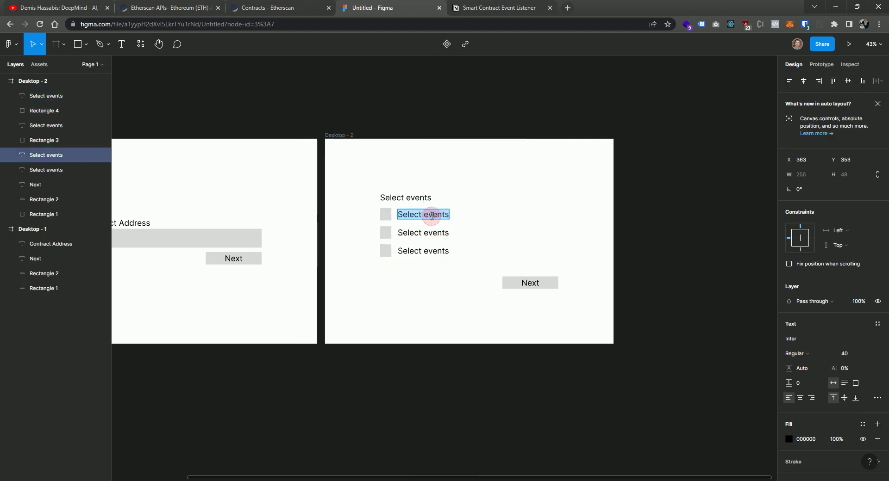
type("Transfer")
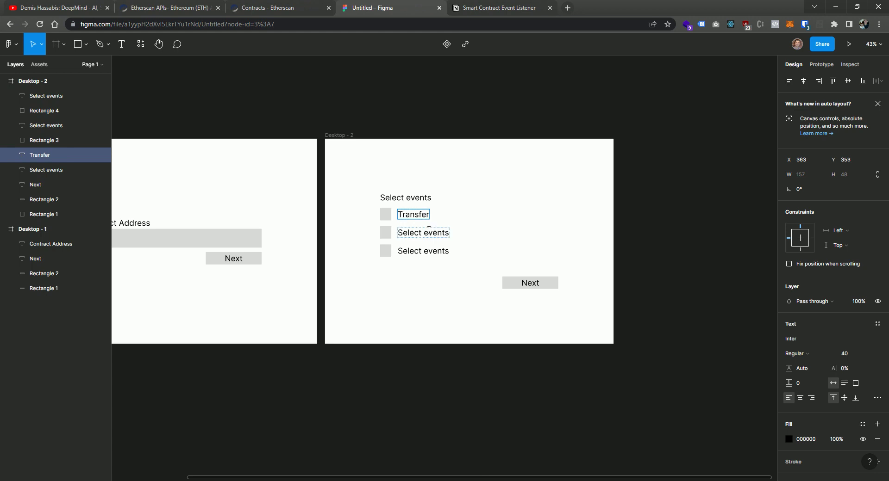
double_click(431, 233)
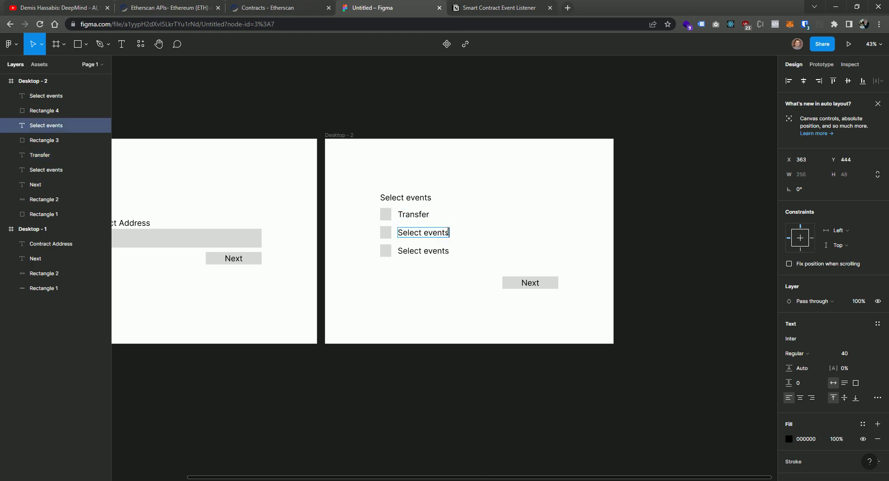
left_click_drag(448, 232, 396, 232)
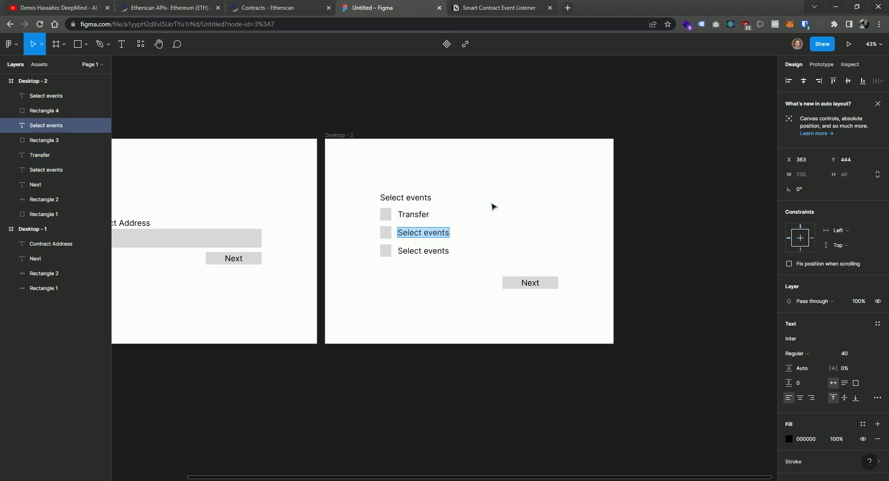
type("Req")
key("BackSpace")
type("ward")
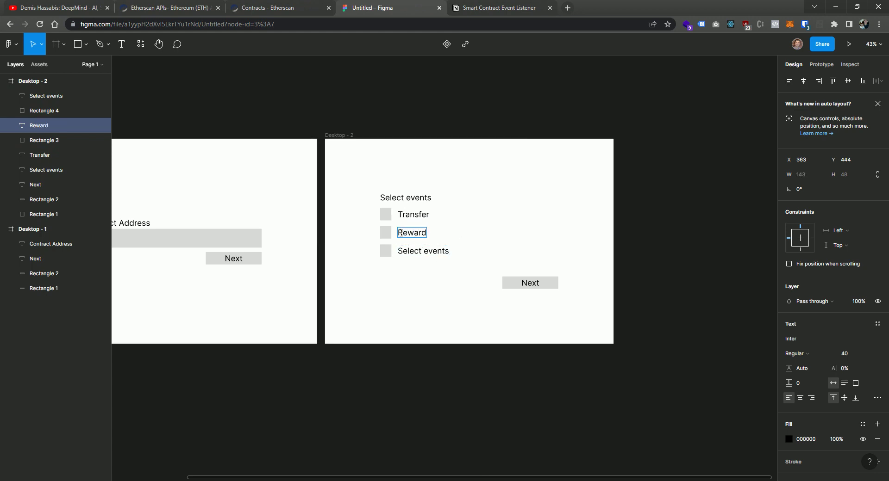
left_click(397, 232)
type("Claim")
Step: Rename the third option label to 'Nesting'
double_click(424, 252)
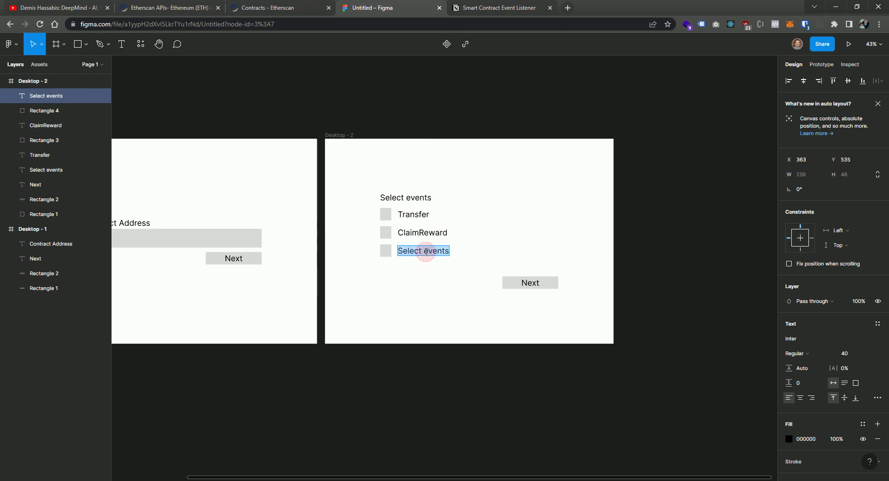
type("Nesting")
left_click(430, 279)
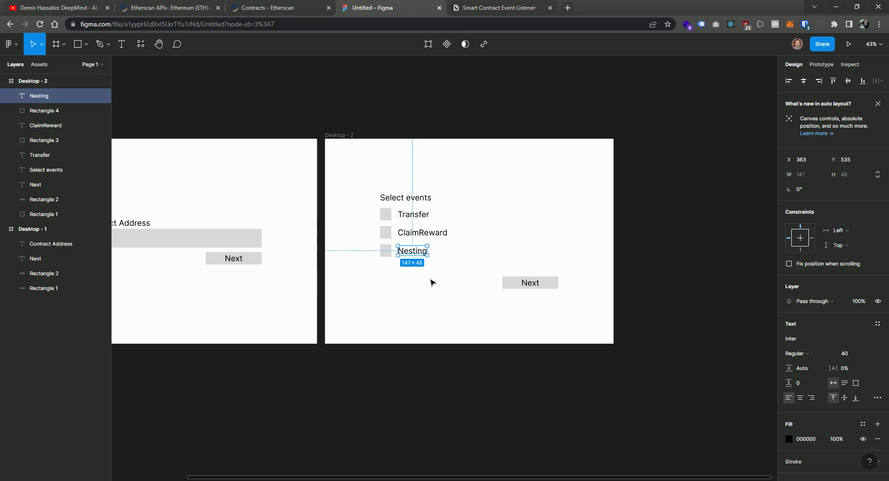
left_click(475, 296)
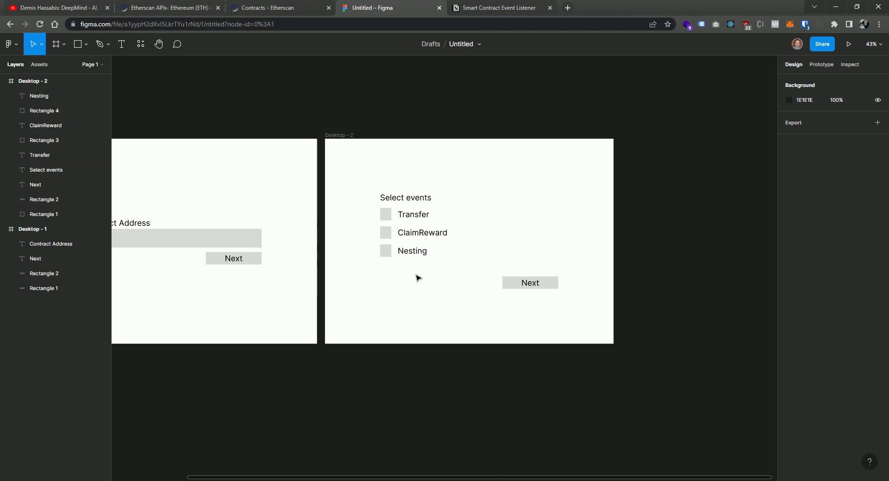
Step: Draw a thin diagonal line across the Transfer checkbox
left_click(385, 214)
left_click(385, 232)
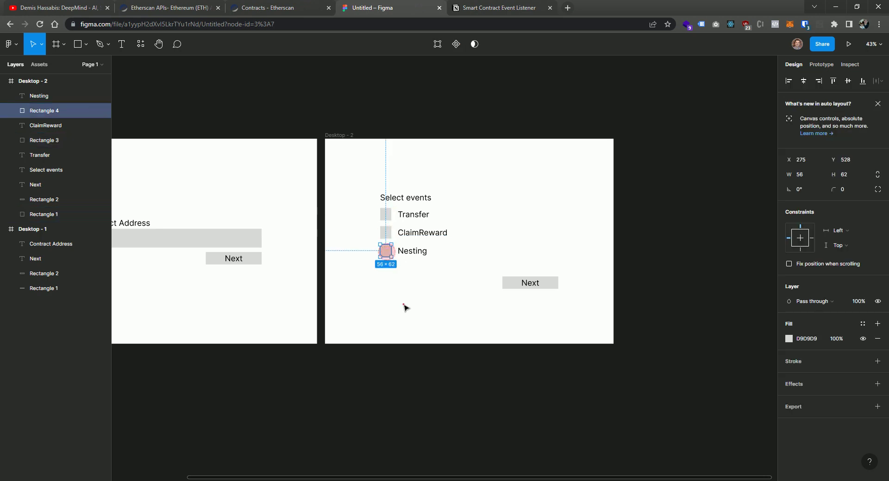
left_click(386, 251)
left_click(403, 305)
left_click(121, 46)
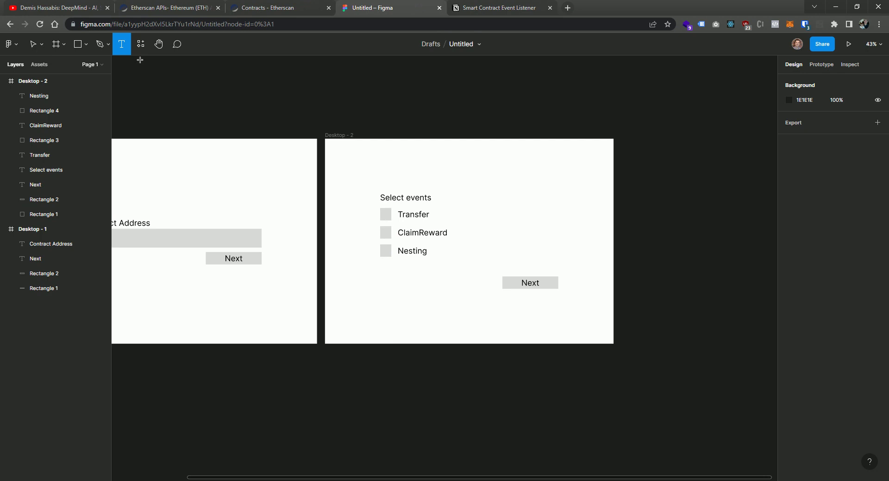
left_click(86, 44)
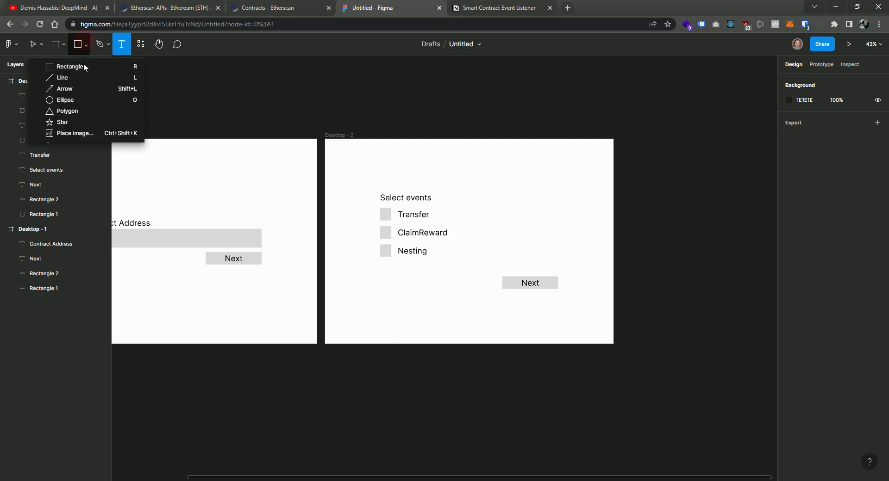
left_click(66, 80)
left_click_drag(381, 210, 389, 221)
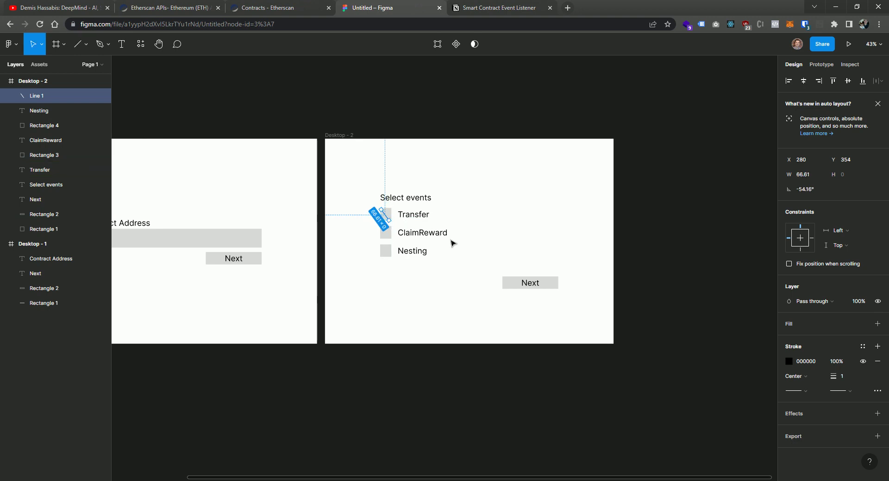
Step: Duplicate and rotate the line to form an X, and position it on the Transfer box
key("ctrl+c")
key("ctrl+v")
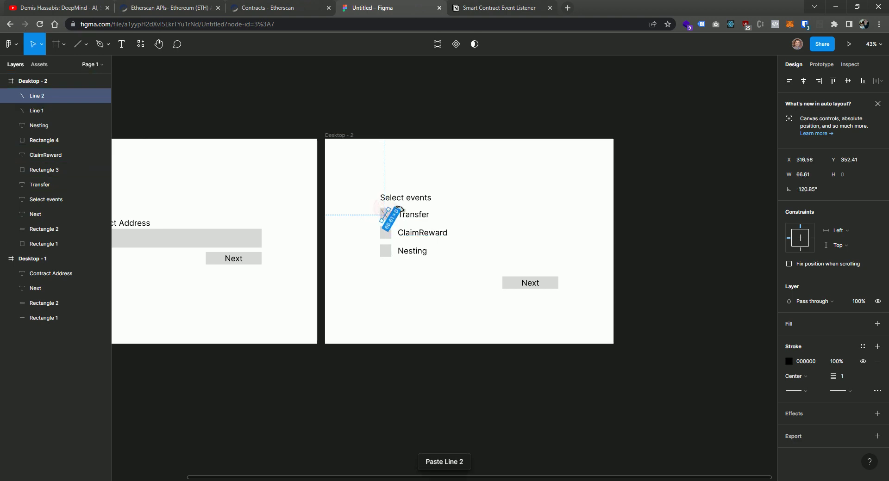
left_click_drag(399, 209, 401, 208)
left_click(452, 210)
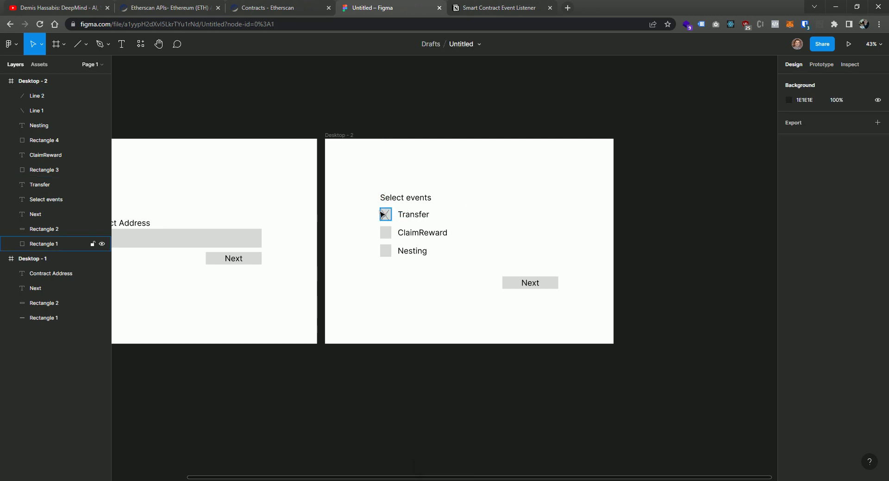
left_click(385, 213)
left_click(388, 214, "shift")
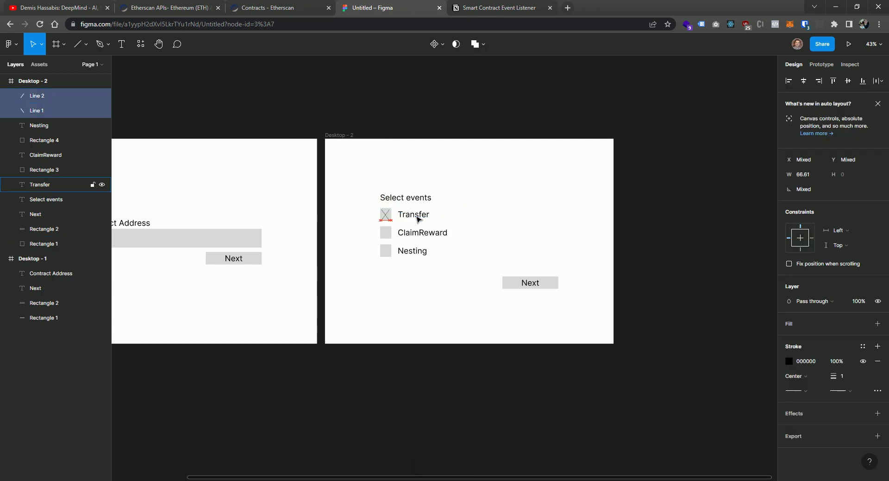
left_click_drag(417, 220, 417, 220)
left_click(488, 200)
left_click_drag(474, 201, 451, 171)
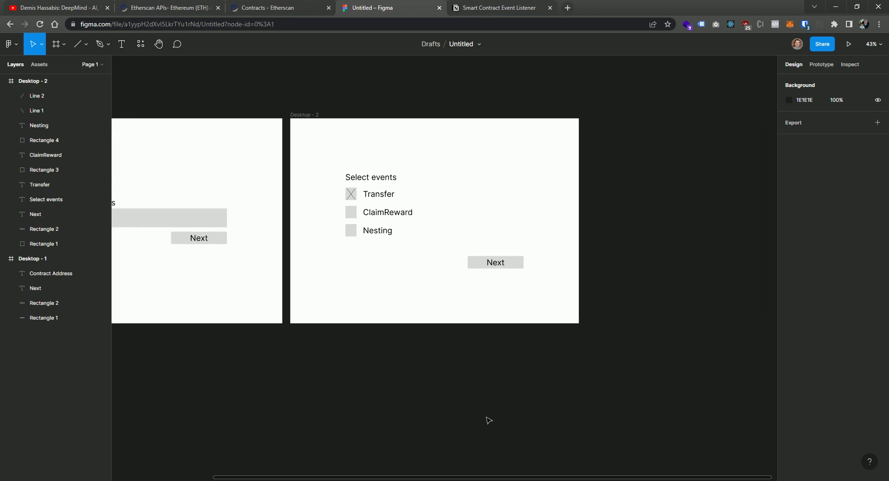
Step: Duplicate Desktop - 2 as Desktop - 3 and change its heading to 'Post to URL'
scroll(472, 222, "right", 3)
scroll(472, 222, "up", 1)
left_click(248, 136)
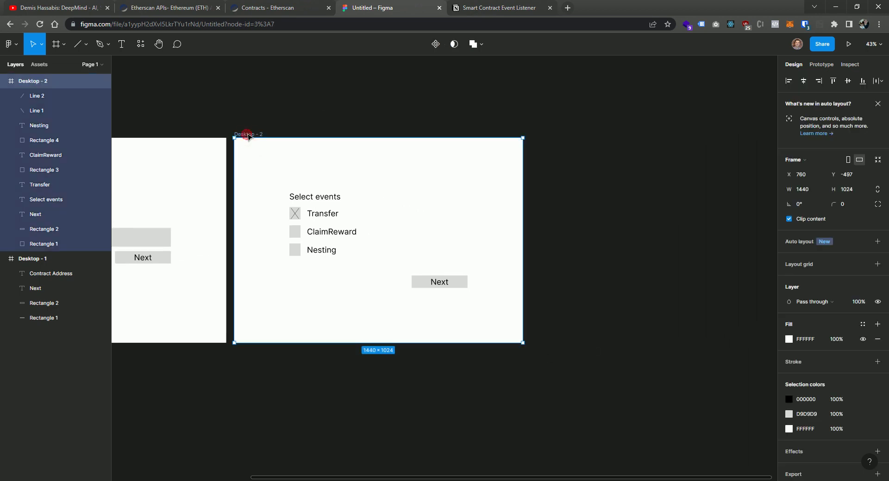
key("ctrl+v")
left_click_drag(568, 111, 395, 83)
left_click(415, 176)
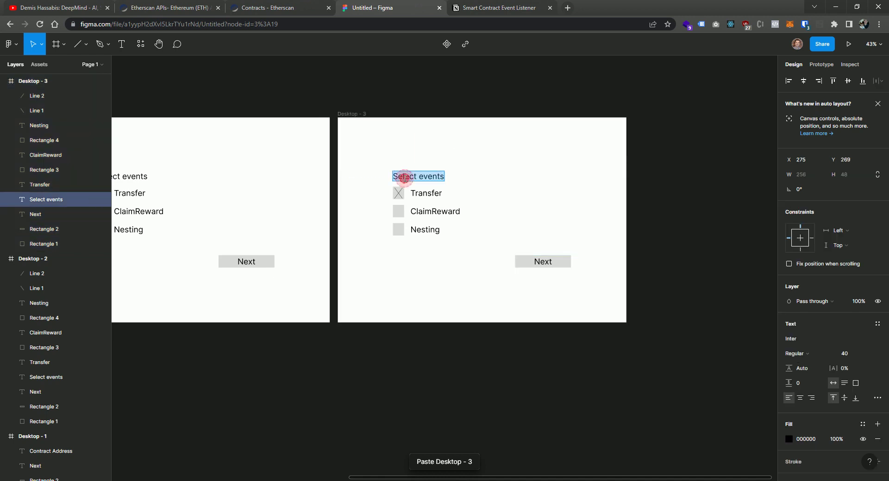
type("Post to  U")
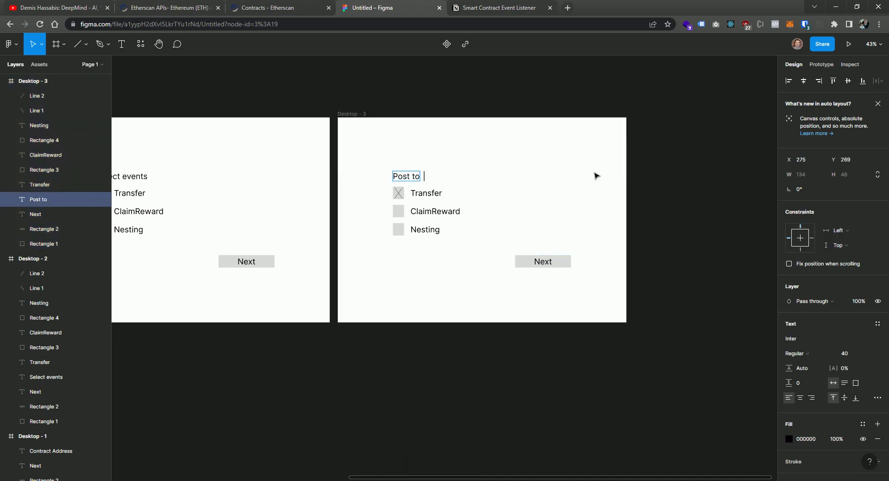
key("Escape")
Step: Delete the Transfer, ClaimReward and Nesting labels, the X lines and the first checkbox square
left_click_drag(387, 181, 411, 190)
left_click(460, 279)
key("Delete")
left_click_drag(406, 193, 574, 193)
key("Delete")
left_click(397, 193)
key("Delete")
left_click(398, 192)
Step: Delete the two leftover small checkboxes from Desktop - 3
left_click(468, 240)
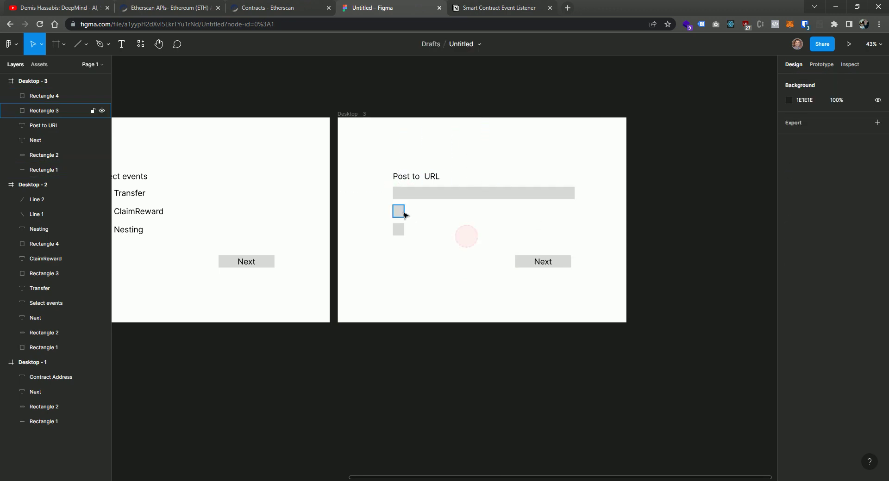
left_click(402, 213)
left_click(443, 251)
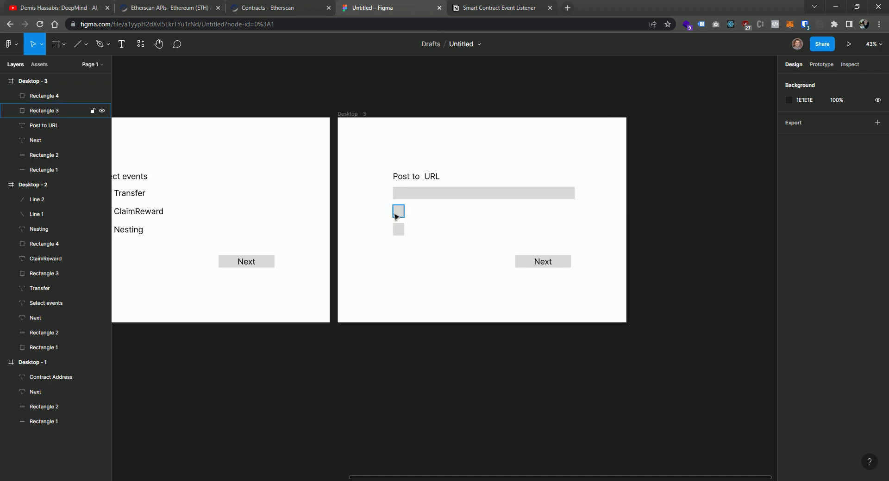
left_click_drag(376, 202, 418, 247)
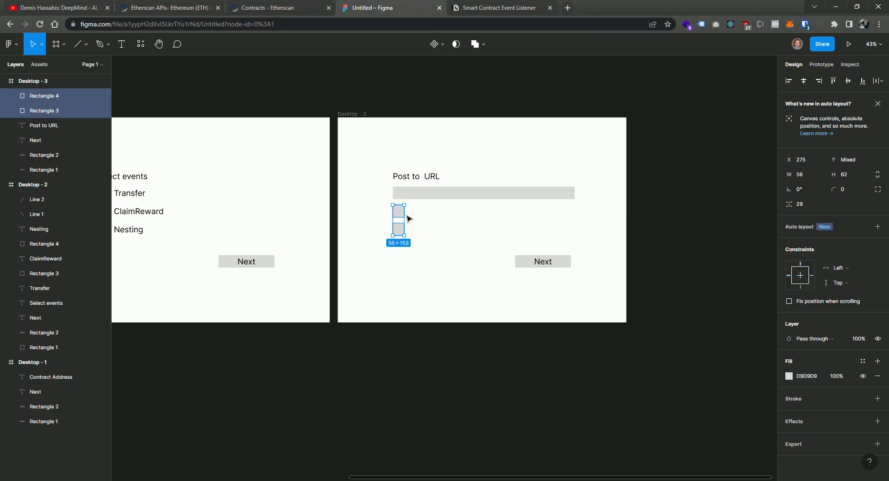
key("Delete")
Step: Duplicate the Post to URL heading below the URL bar and retype it as 'Topics to post:'
left_click(429, 178)
key("ctrl+c")
key("ctrl+v")
left_click_drag(429, 178, 425, 215)
double_click(425, 216)
type("Topics to post")
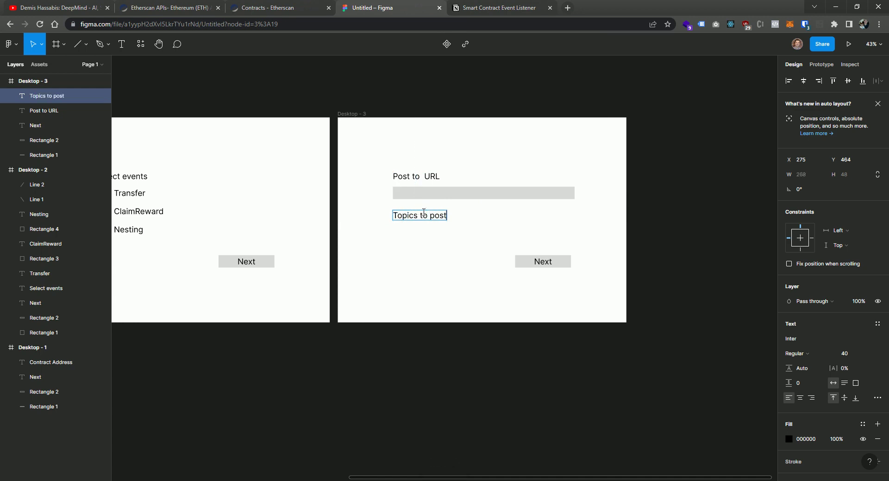
key("Escape")
Step: Nudge the URL bar up and the 'Topics to post:' heading slightly higher
left_click_drag(422, 194, 433, 194)
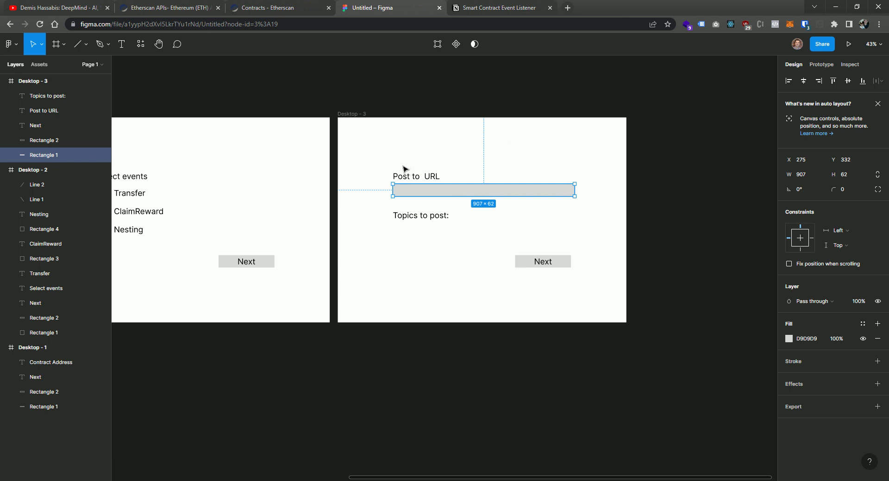
left_click(412, 237)
left_click(415, 216)
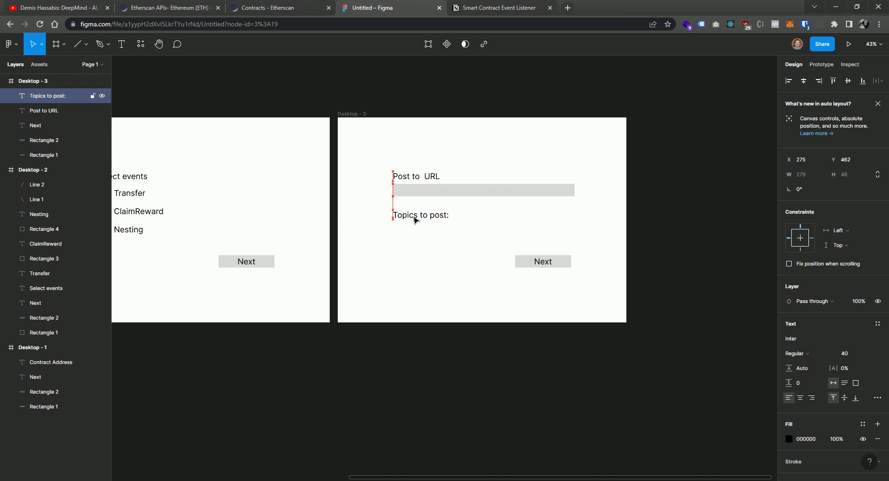
left_click_drag(415, 221, 415, 221)
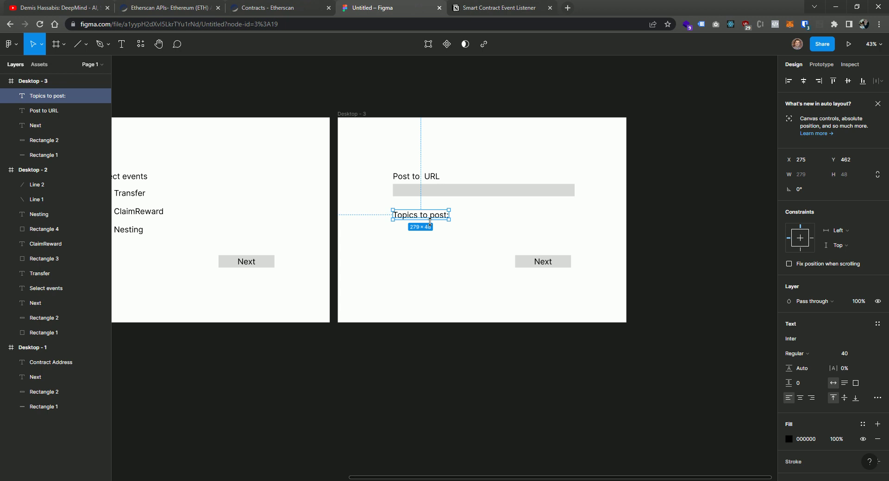
left_click_drag(431, 219, 431, 219)
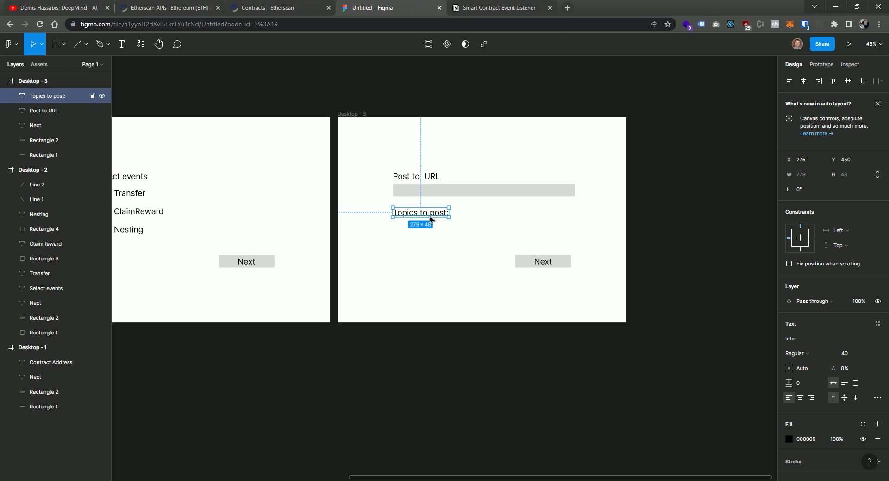
left_click(449, 281)
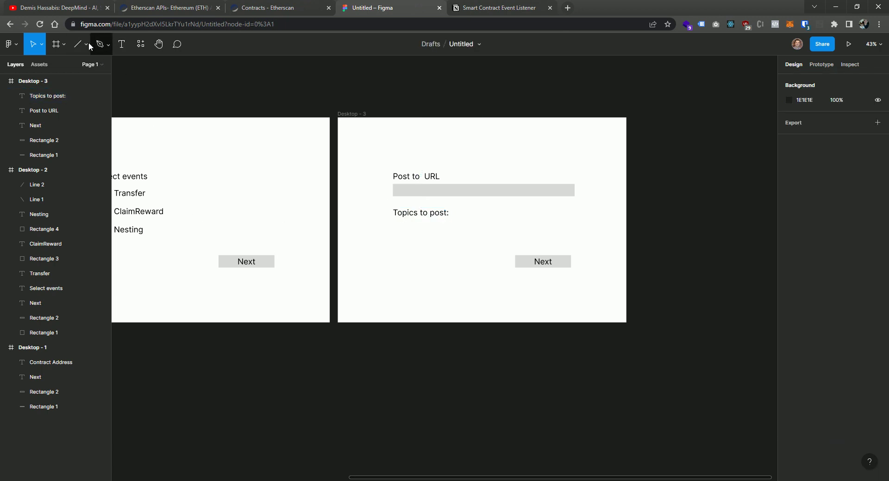
left_click(63, 44)
Step: Copy the ClaimReward checkbox from Desktop - 2 to below 'Topics to post:' on Desktop - 3
left_click(189, 83)
scroll(257, 230, "left", 3)
left_click(187, 208)
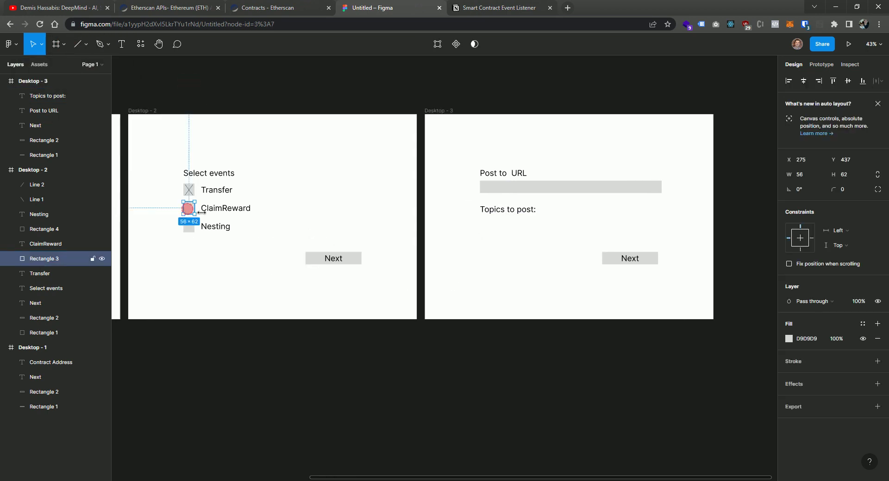
key("ctrl+v")
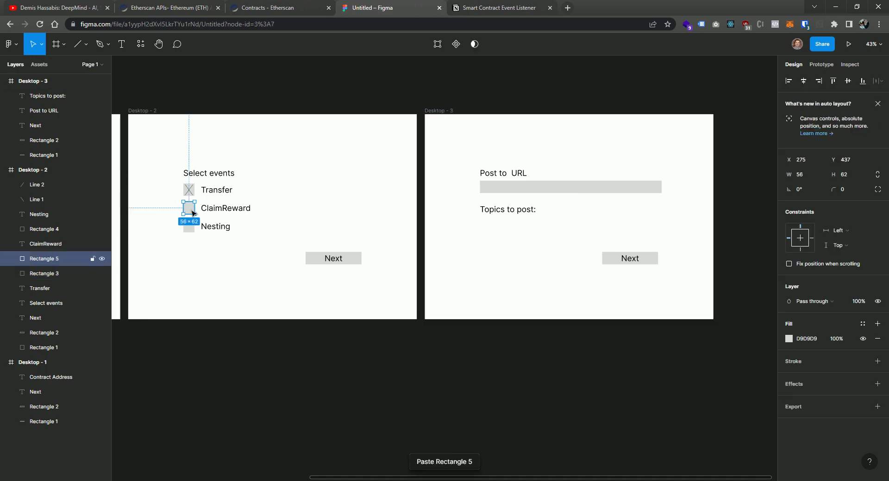
left_click_drag(193, 208, 489, 227)
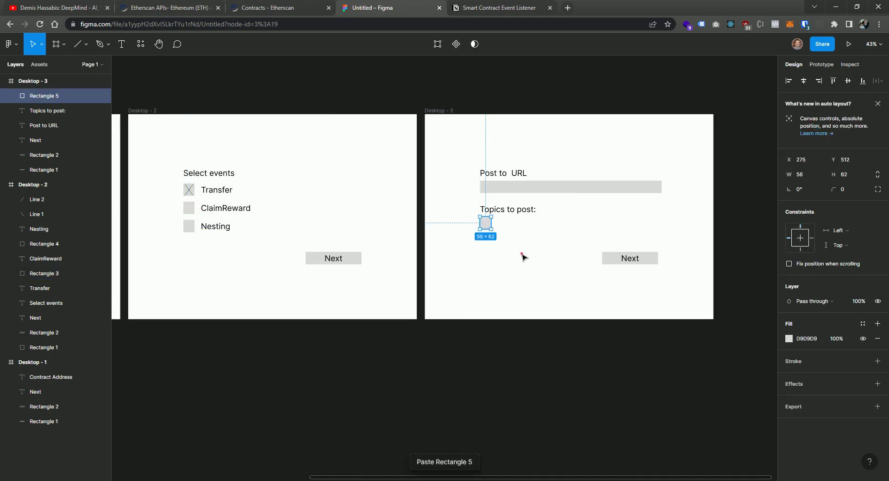
Step: Add a 'Topic 1' label beside the new checkbox by duplicating the heading
left_click(521, 255)
left_click(502, 210)
key("ctrl+c")
key("ctrl+v")
left_click_drag(518, 212, 534, 227)
double_click(526, 224)
type("Topo")
type("ic 1")
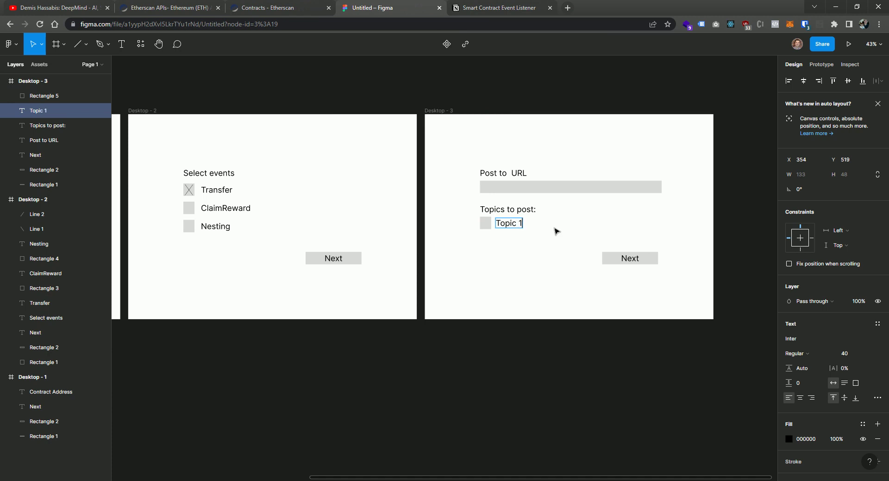
key("Escape")
Step: Duplicate the checkbox-and-label row below it and renumber it 'Topic 2'
left_click_drag(467, 213, 492, 241)
key("ctrl+c")
key("ctrl+v")
key("ctrl+z")
double_click(510, 239)
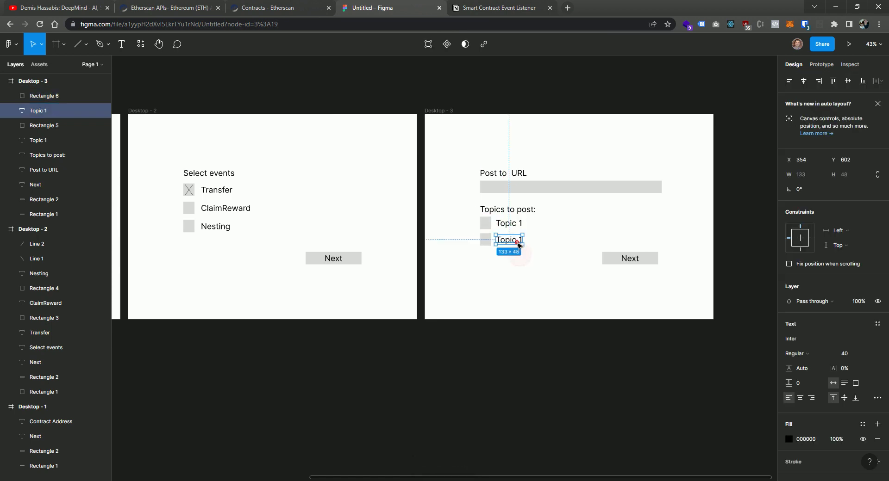
key("Right")
key("BackSpace")
type("2")
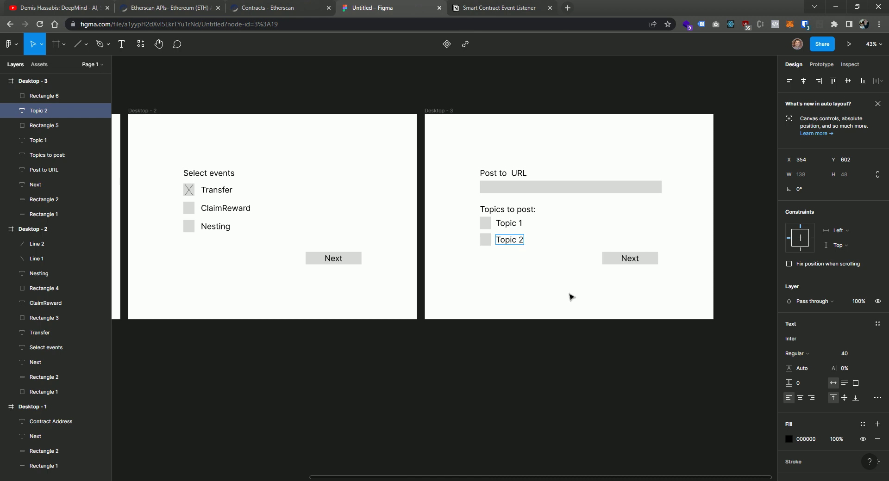
left_click(518, 275)
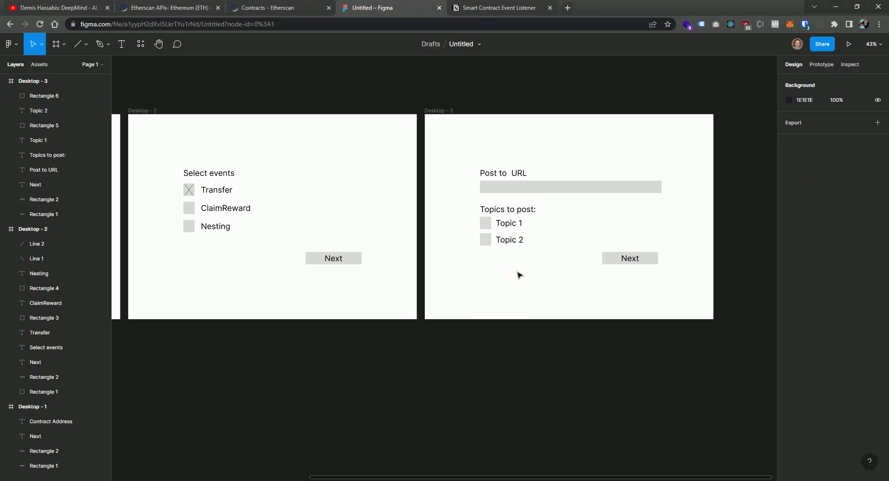
Step: Change the Desktop - 3 button label from Next to 'Save' and zoom out to all three screens
double_click(627, 259)
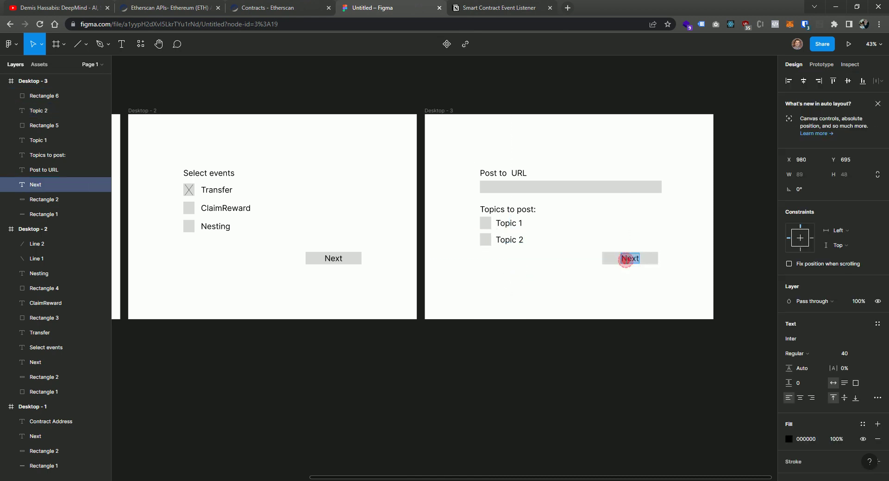
type("Save")
left_click(698, 291)
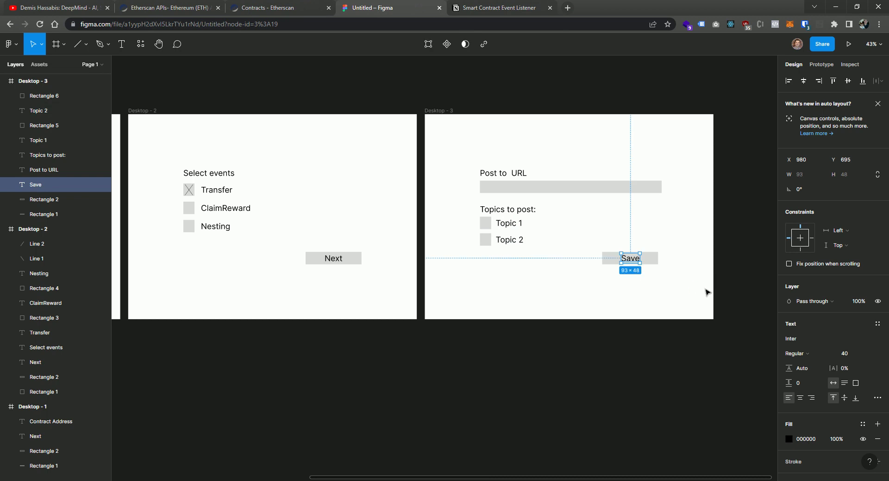
left_click(722, 302)
scroll(606, 290, "down", 1)
scroll(605, 291, "up", 3)
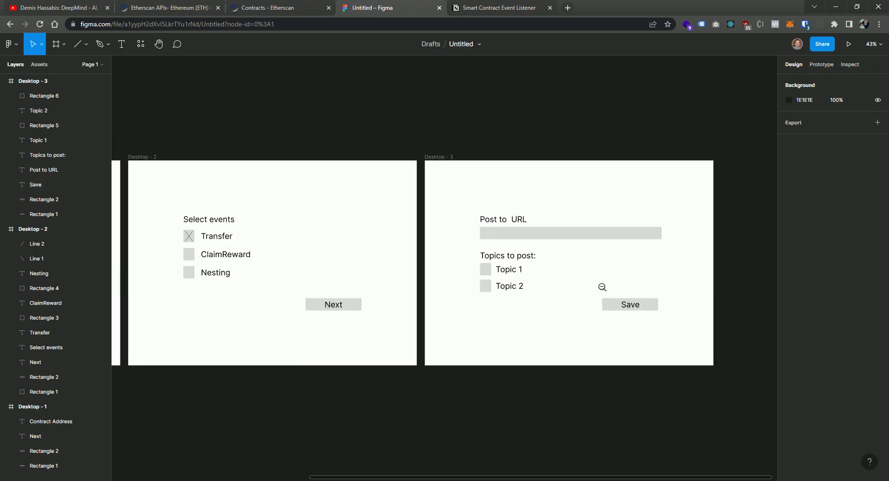
left_click(602, 288)
left_click_drag(468, 247, 450, 199)
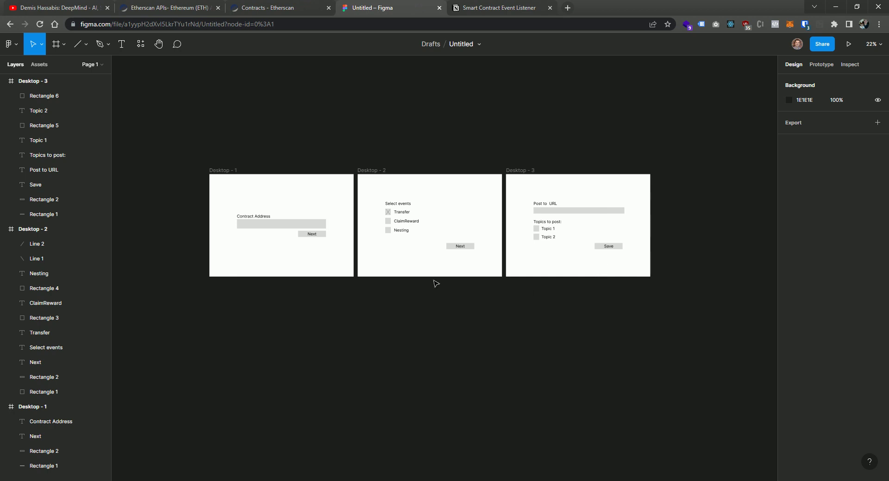
Step: Duplicate the Desktop - 1 frame as Desktop - 4 and place it below Desktop - 1
left_click(224, 170)
key("ctrl+c")
key("ctrl+v")
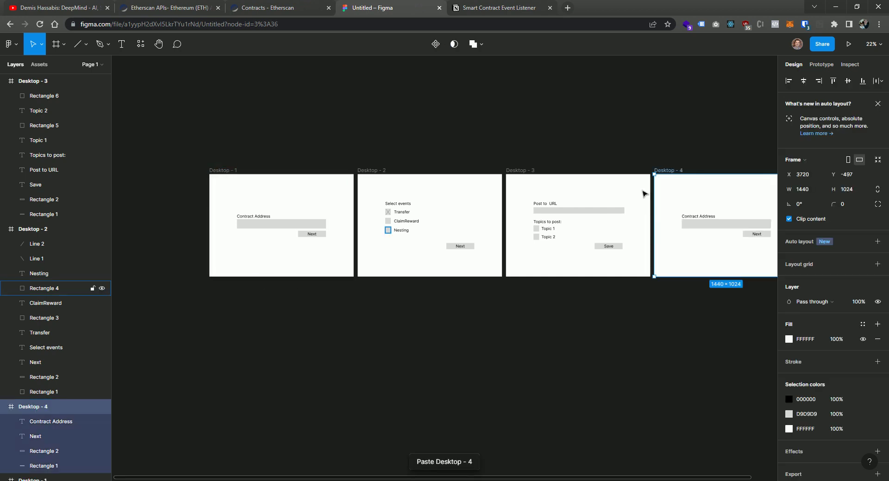
left_click_drag(664, 171, 220, 314)
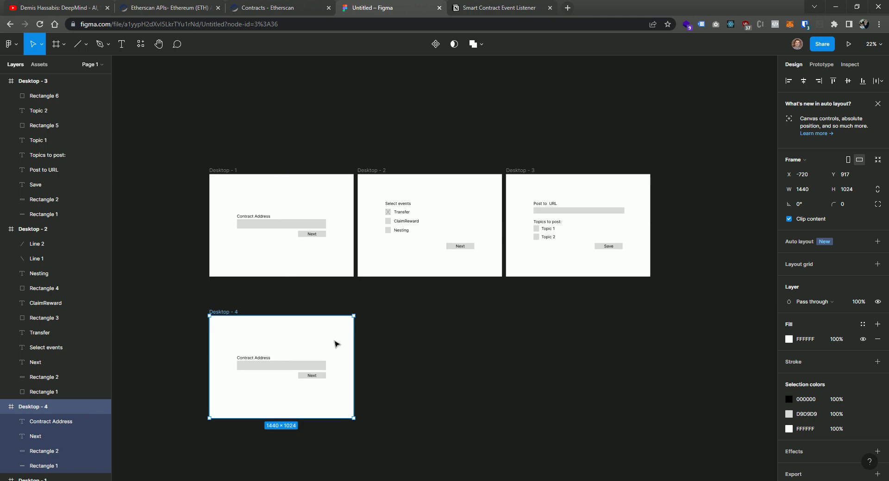
scroll(343, 366, "down", 2)
key("z")
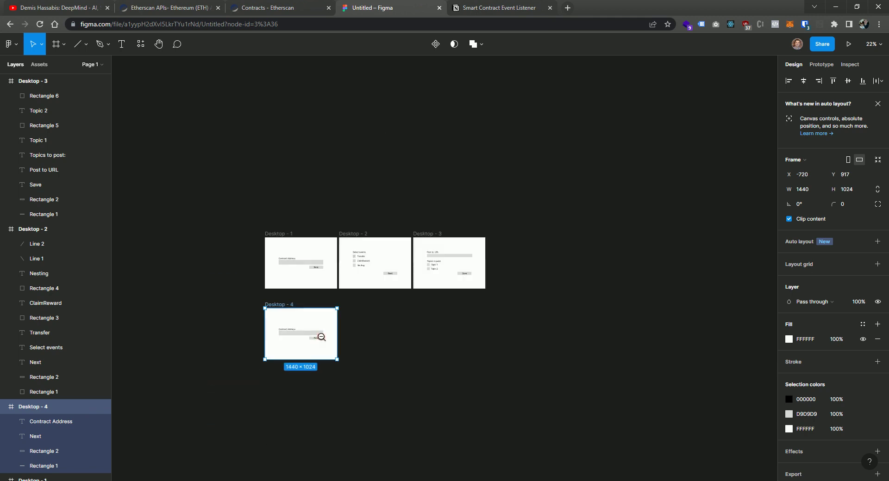
left_click(319, 338, "alt")
left_click(301, 327)
left_click(301, 327)
left_click_drag(296, 331, 423, 235)
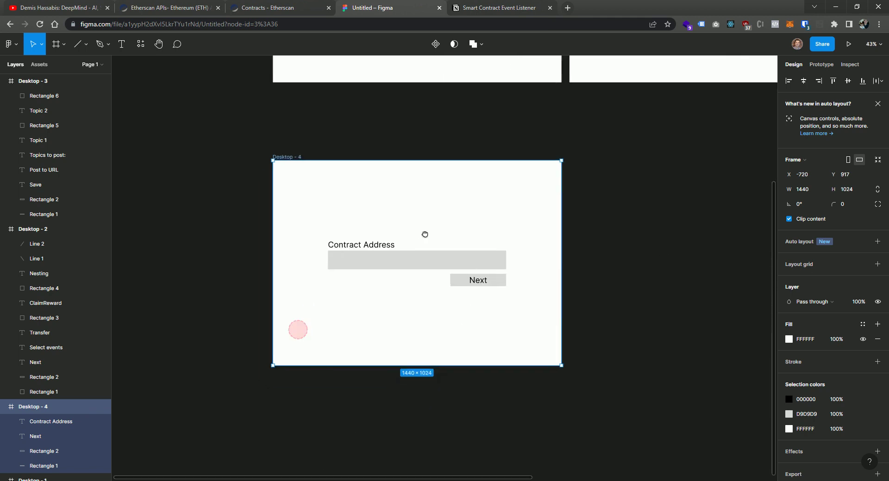
Step: Delete the copied Contract Address text, input box and Next button from Desktop - 4
left_click(355, 244)
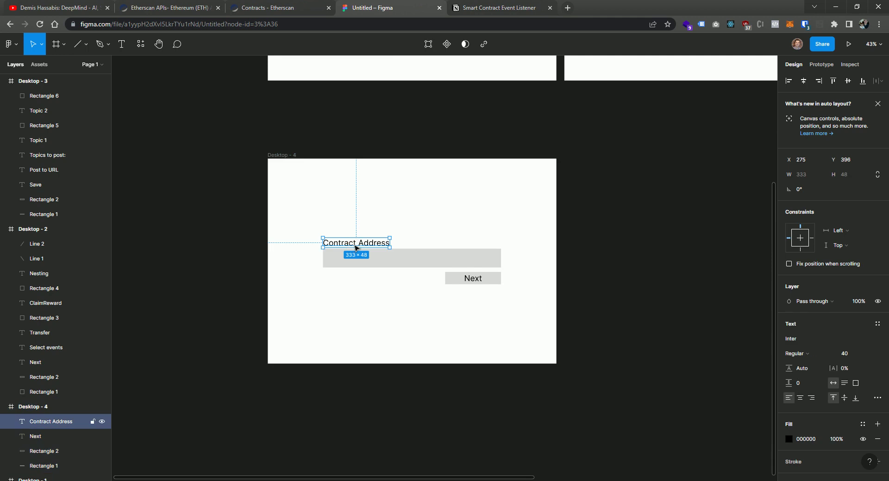
key("Delete")
left_click(367, 256)
key("Delete")
left_click(456, 279)
key("Delete")
left_click(472, 281)
key("Delete")
key("Escape")
Step: Draw a wide grey rectangle bar near the top of Desktop - 4
left_click(64, 44)
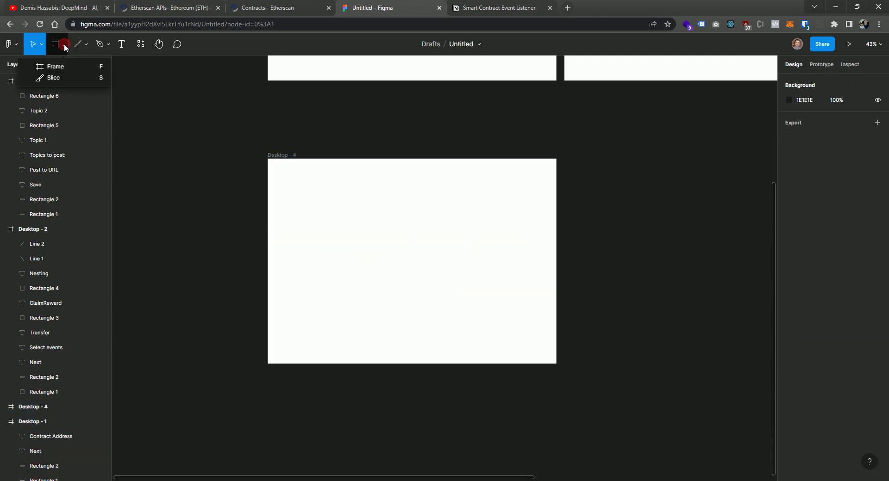
left_click(47, 80)
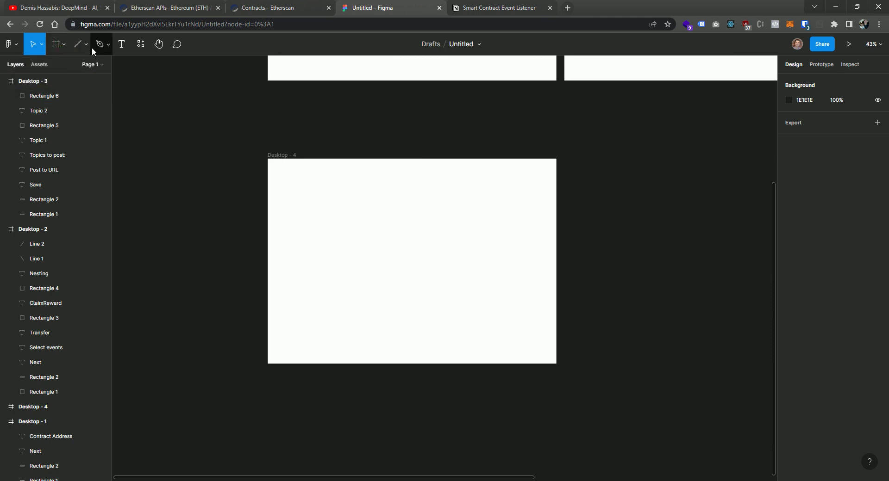
left_click(60, 48)
left_click(63, 43)
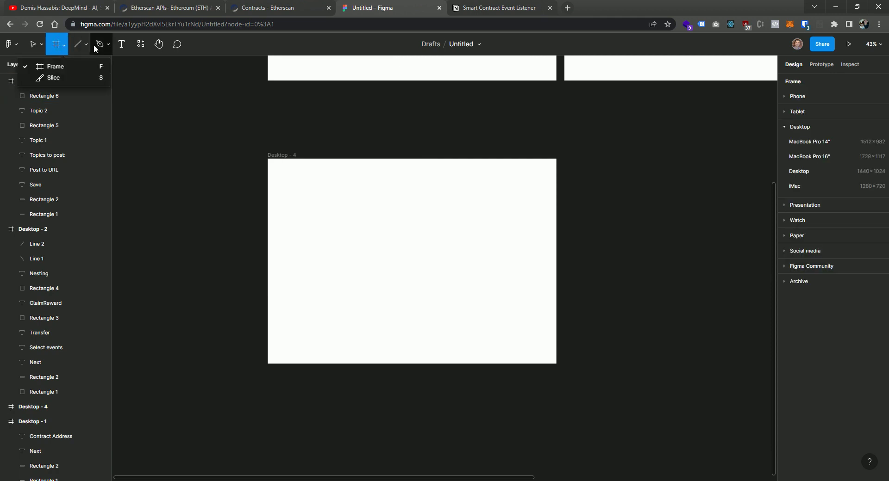
left_click(79, 46)
left_click(85, 44)
left_click(51, 66)
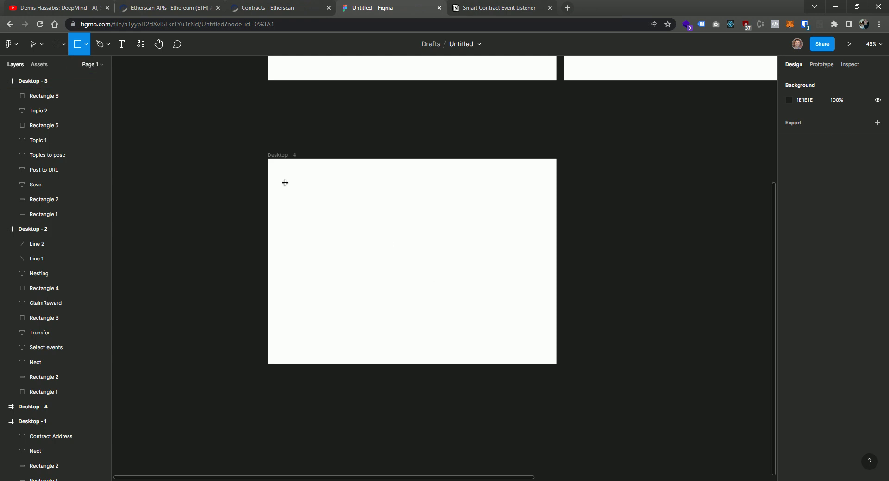
left_click_drag(291, 201, 536, 230)
left_click(632, 279)
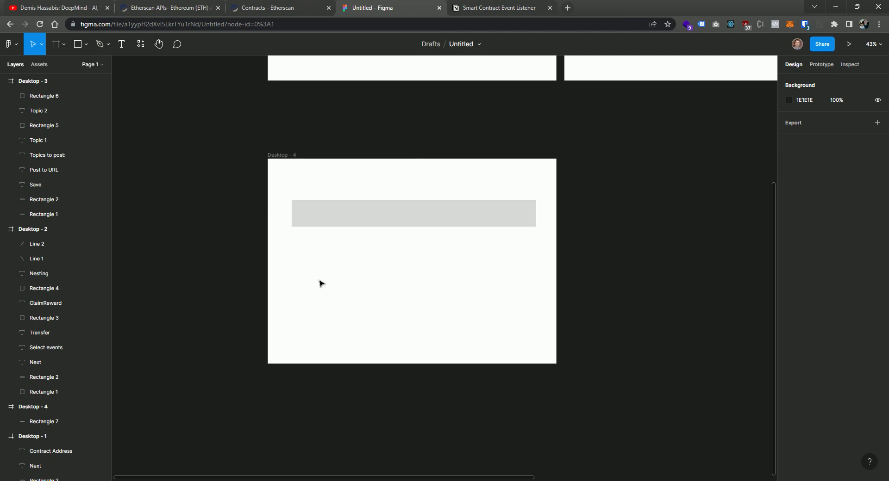
Step: Draw a second grey rectangle below the bar and shrink it to 597×118
scroll(665, 117, "up", 3)
scroll(526, 304, "right", 3)
scroll(526, 304, "down", 3)
scroll(613, 188, "left", 3)
left_click(85, 44)
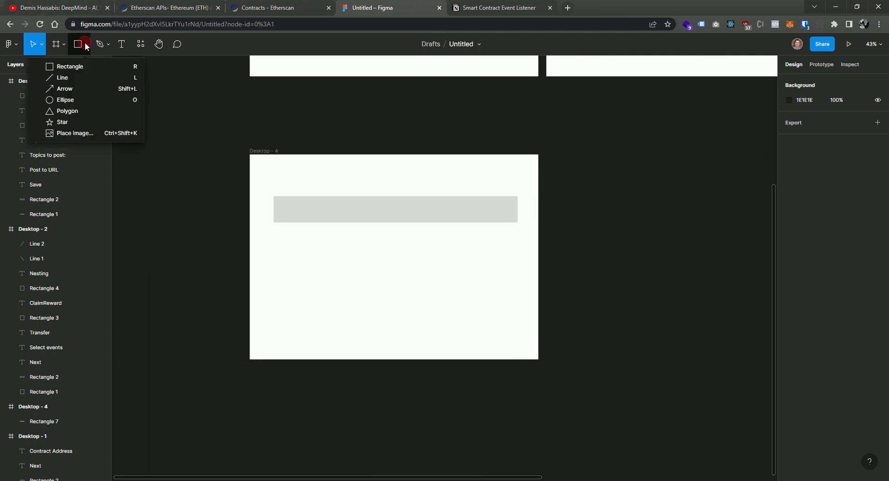
left_click(74, 68)
mouse_move(278, 238)
left_mouse_down()
mouse_move(328, 271)
mouse_move(518, 263)
left_mouse_up()
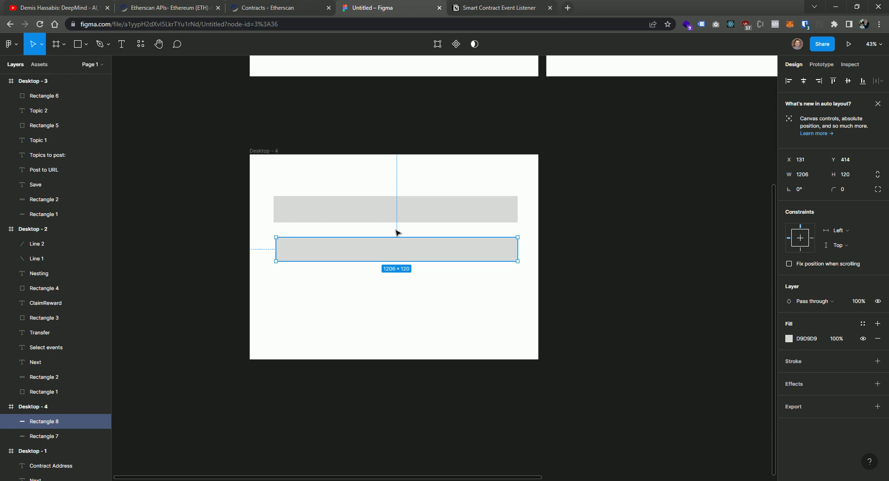
left_click_drag(517, 261, 396, 262)
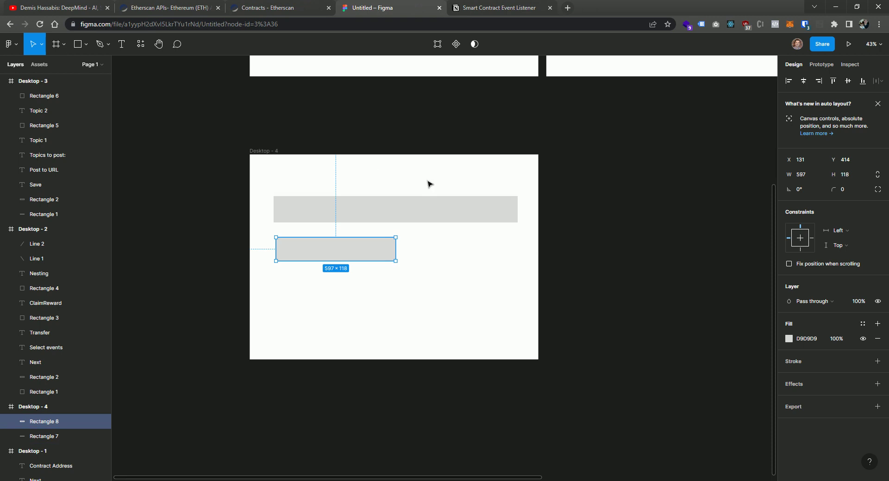
Step: Add a 'Front end' text label centred on the upper grey bar
left_click(121, 44)
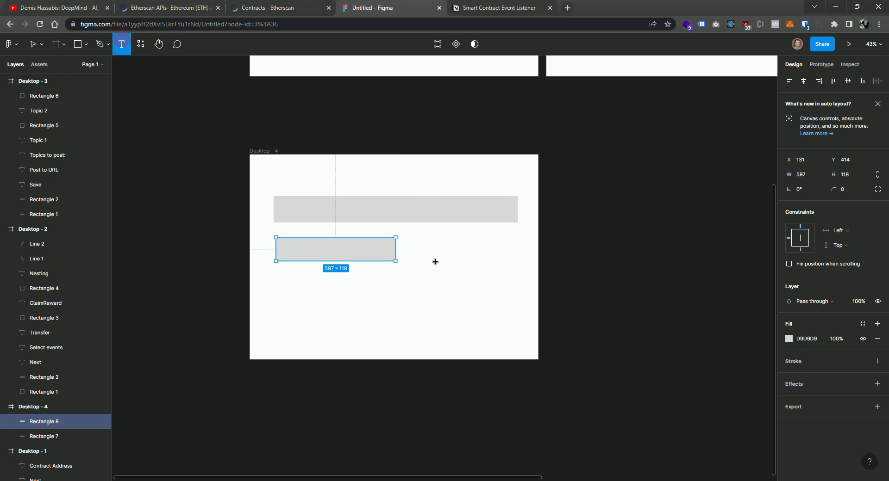
left_click(349, 211)
type("Front end")
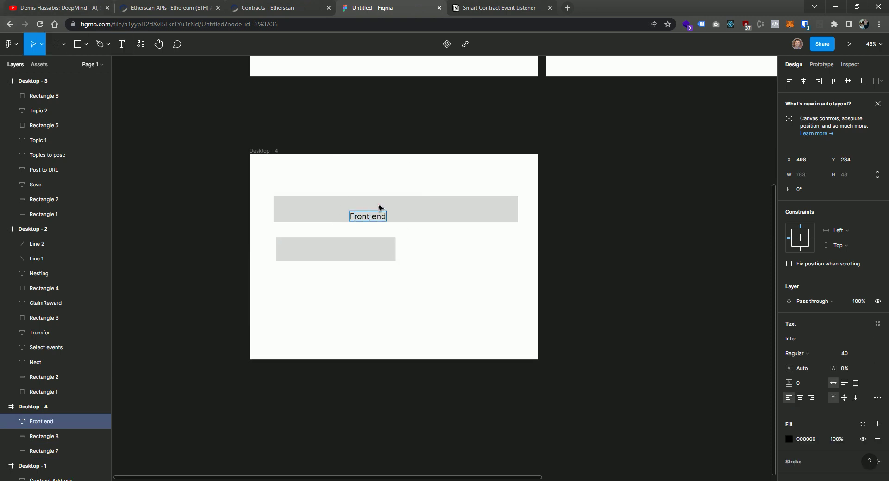
key("Escape")
left_click_drag(367, 214, 332, 253)
Step: Copy the label onto the lower box and change it to 'Database'
key("ctrl+c")
key("ctrl+v")
key("Return")
key("BackSpace")
type("Database")
left_click(367, 287)
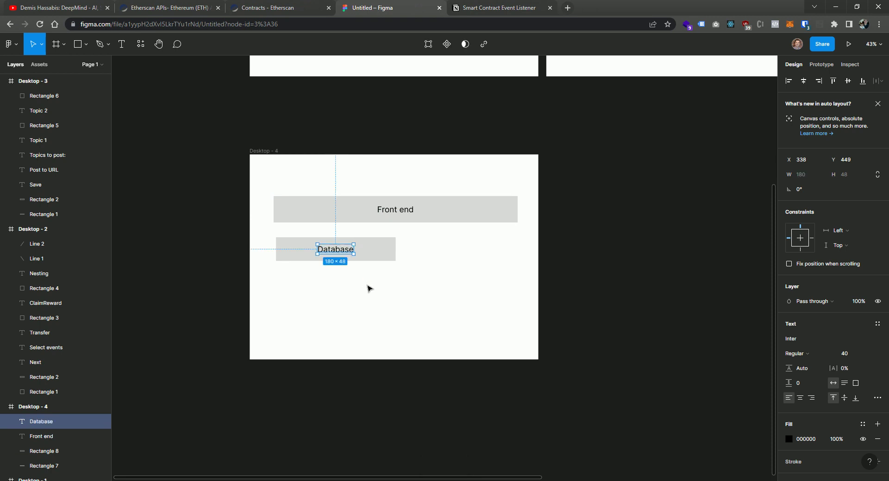
left_click(368, 287)
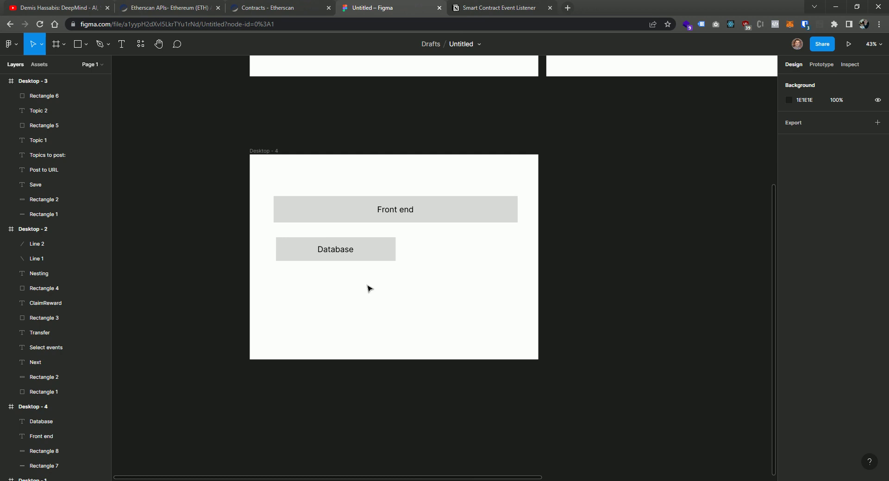
Step: Duplicate the Database box together with its label
left_click(313, 254)
left_click(329, 251, "shift")
key("ctrl+d")
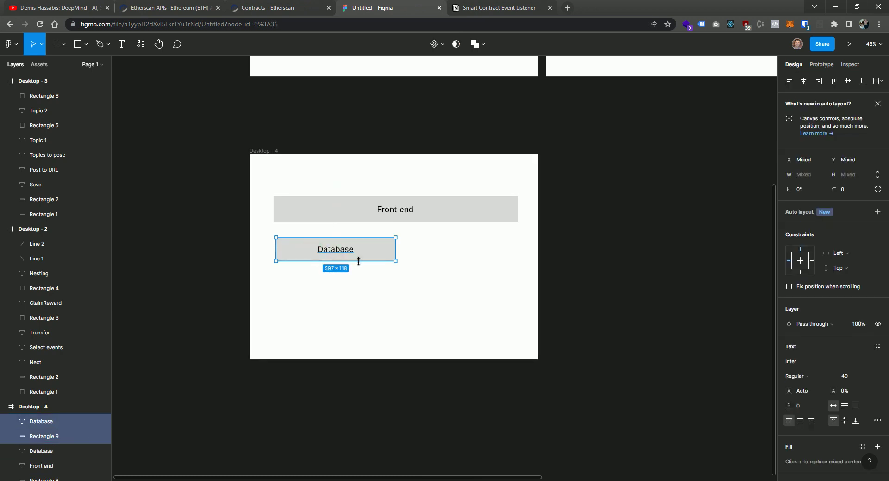
key("ctrl+v")
left_click(457, 299)
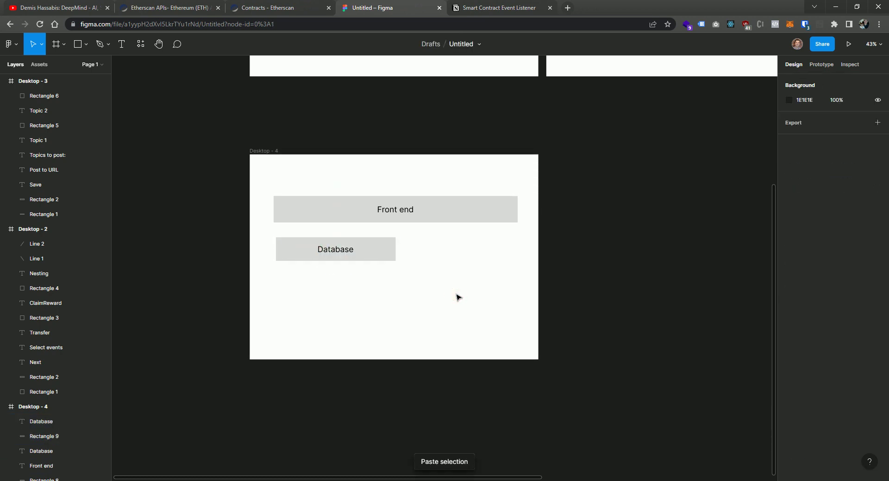
left_click_drag(628, 257, 548, 374)
Step: Scroll the canvas, then switch to the Etherscan APIs browser page
scroll(586, 374, "up", 5)
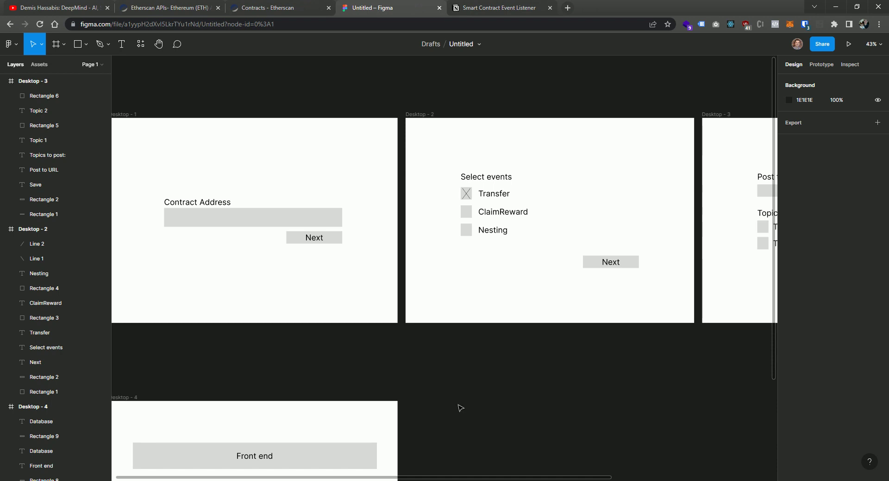
left_click(184, 8)
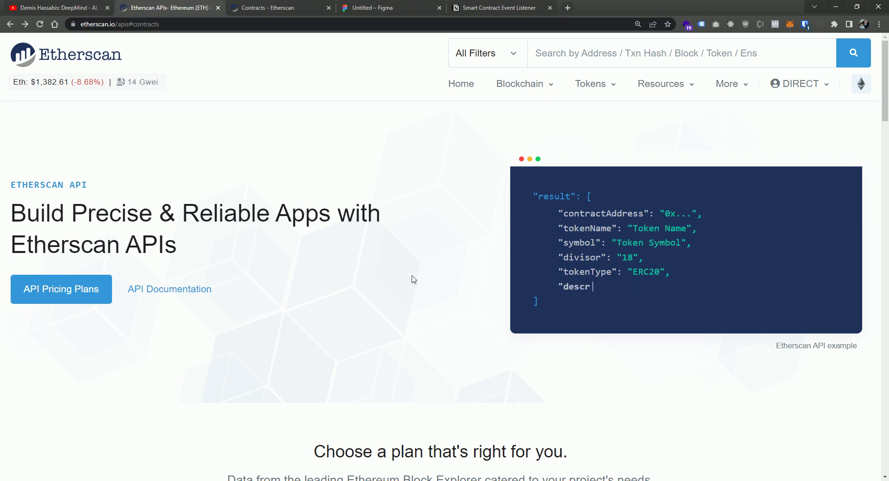
Step: Review the getabi action and example contract address in Etherscan's docs, then return to Figma
key("ctrl+Tab")
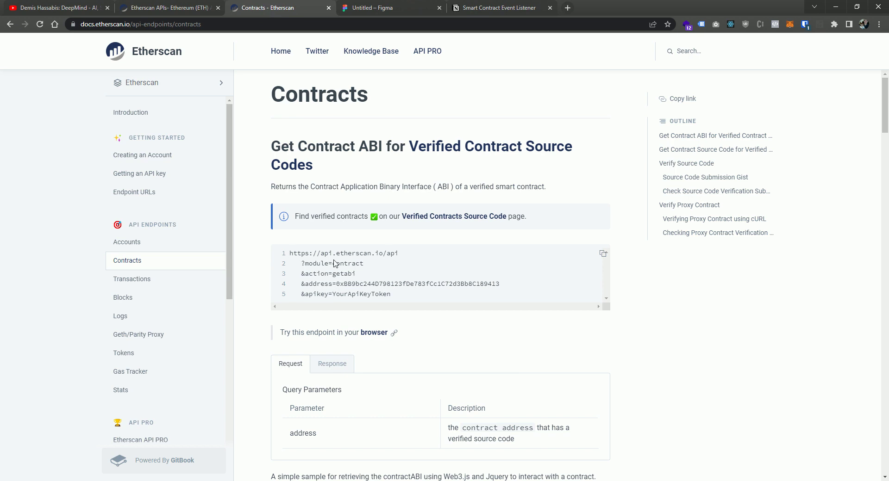
double_click(356, 274)
double_click(415, 284)
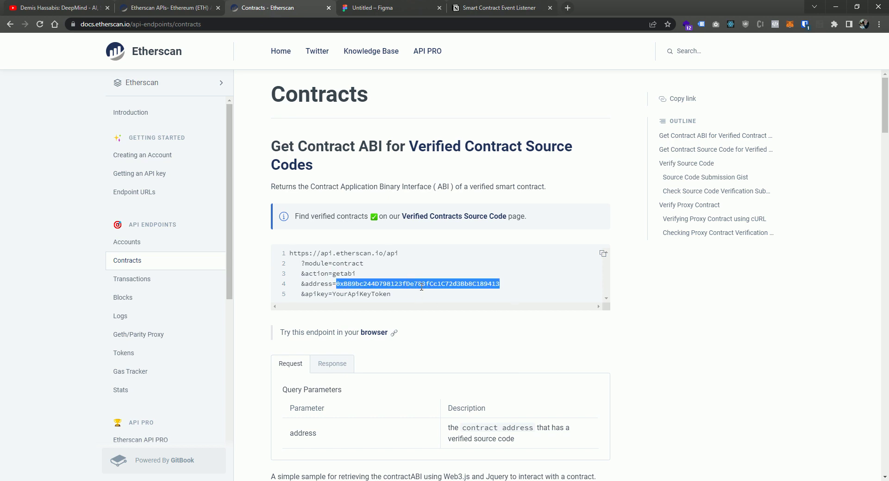
scroll(444, 333, "down", 1)
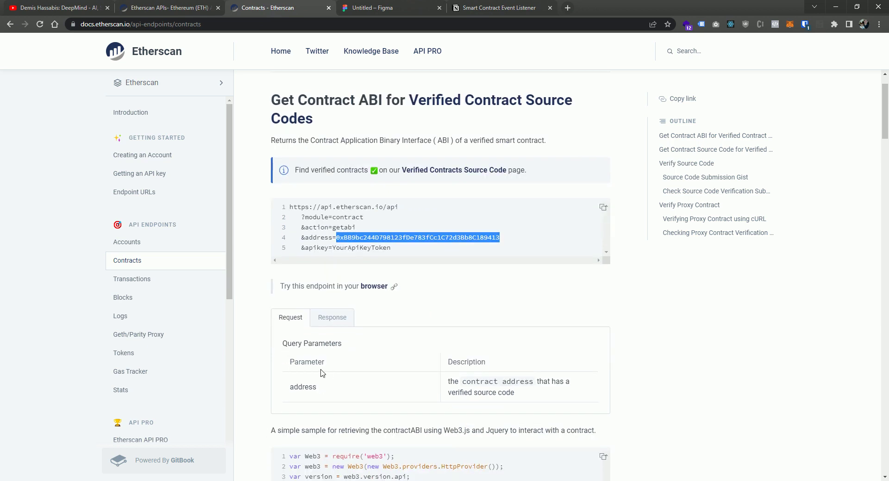
scroll(472, 454, "up", 1)
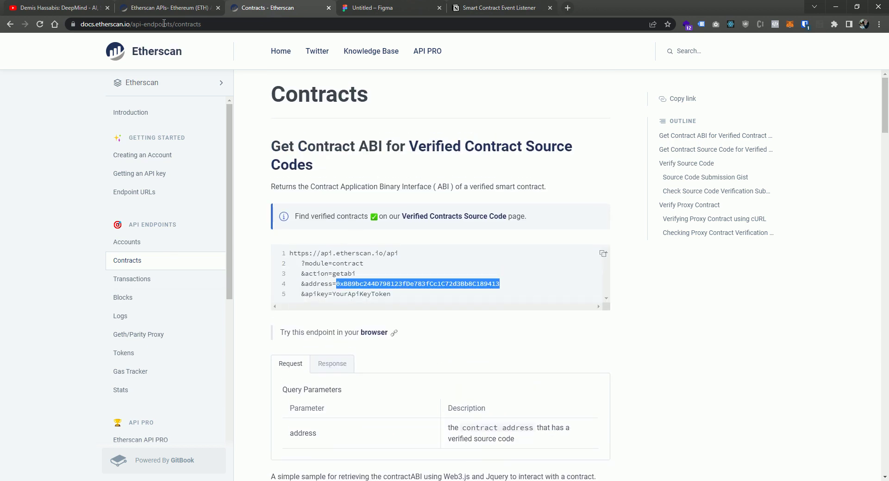
left_click(162, 8)
left_click(373, 7)
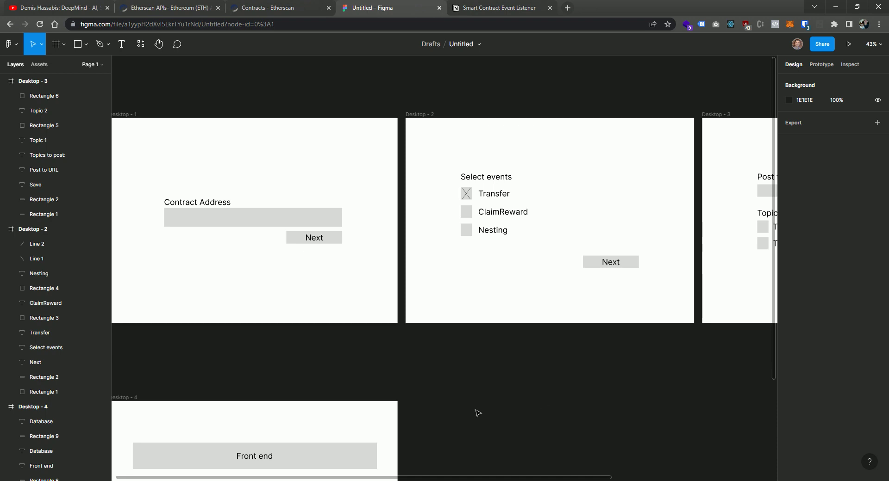
Step: Paste a copy of the Database box and label to the right of the original
left_click_drag(508, 399, 553, 232)
scroll(417, 269, "down", 2)
left_click(281, 295)
left_click(261, 297, "shift")
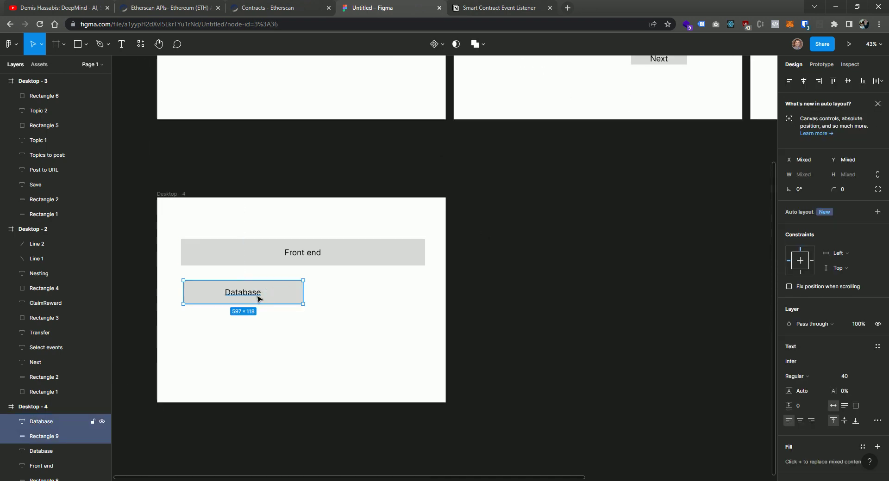
left_click(259, 298, "shift")
left_click(254, 295, "shift")
left_click(250, 293, "shift")
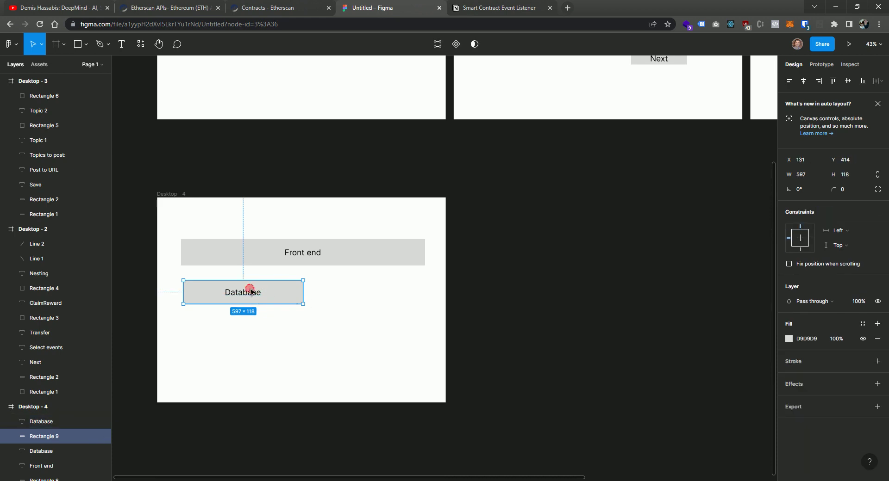
left_click(246, 297, "shift")
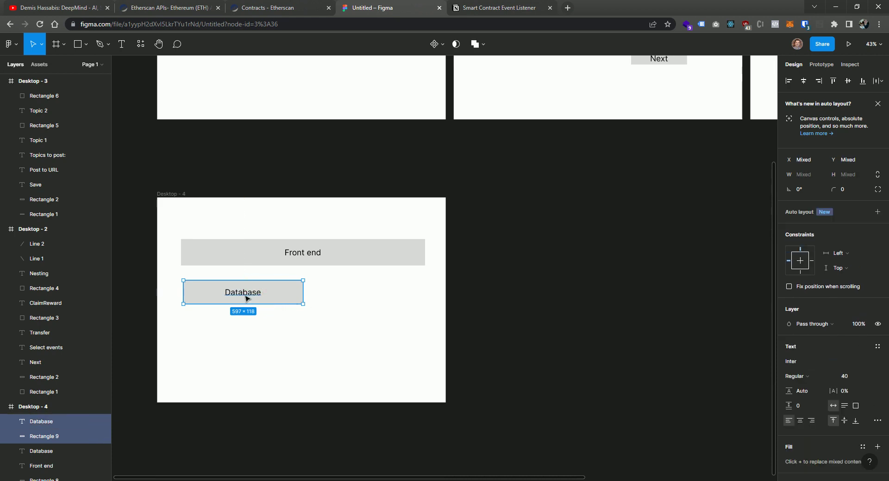
key("ctrl+v")
left_click_drag(289, 303, 417, 298)
Step: Relabel the copied box 'ABI API'
left_click(377, 293)
double_click(377, 292)
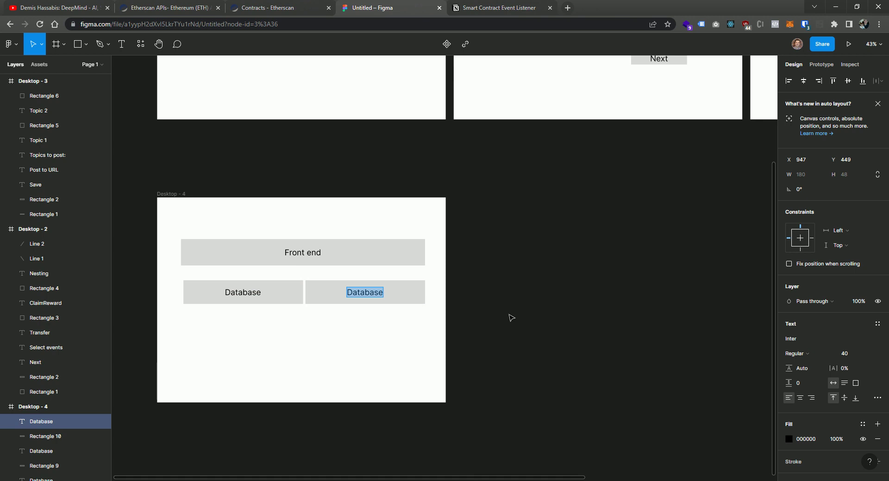
type("ABI API")
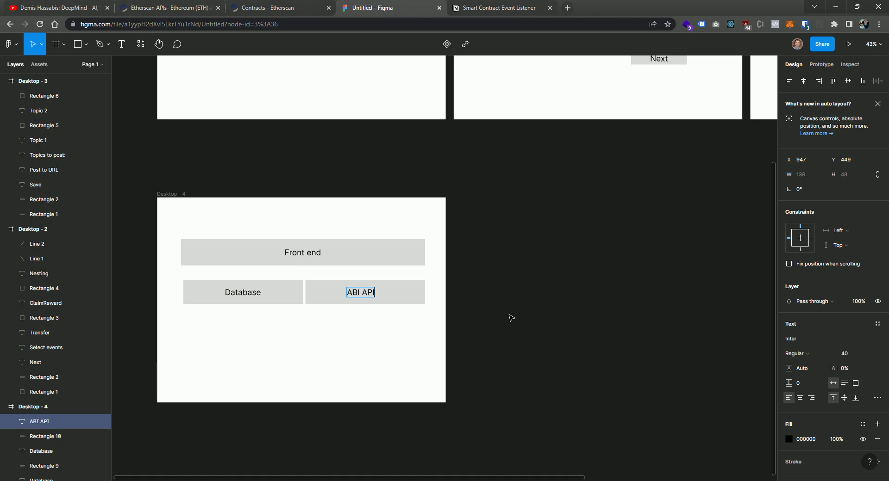
left_click(341, 352)
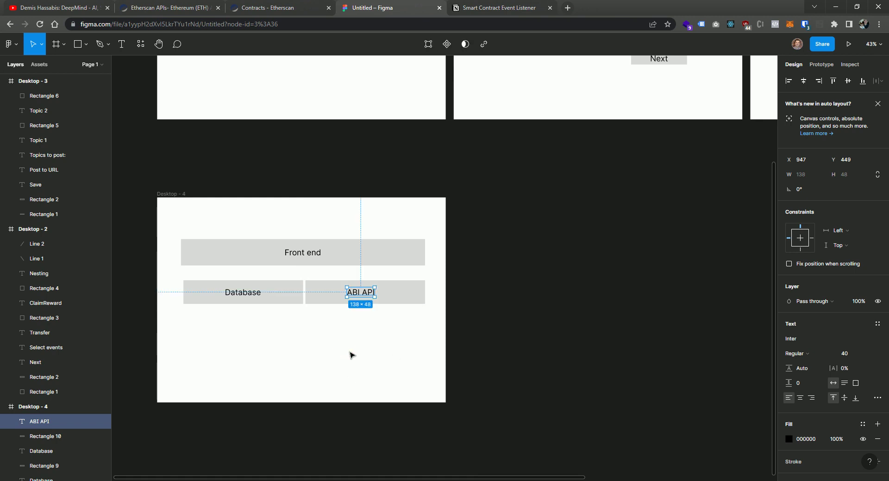
left_click(349, 352)
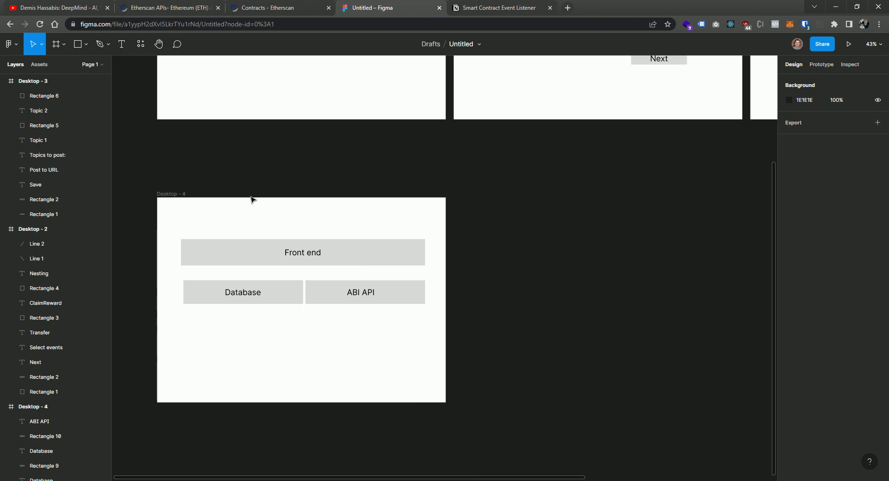
Step: Draw a downward arrow from the Front end bar to the ABI API box
left_click(93, 46)
left_click(86, 46)
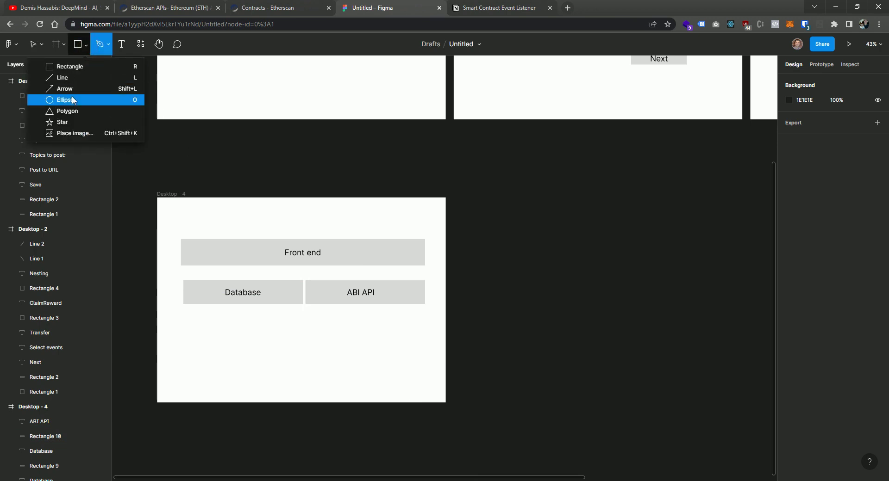
left_click(42, 90)
left_click_drag(347, 267, 347, 279)
Step: Copy the downward arrow and flip the copy so it points up at Front end
left_click(368, 278)
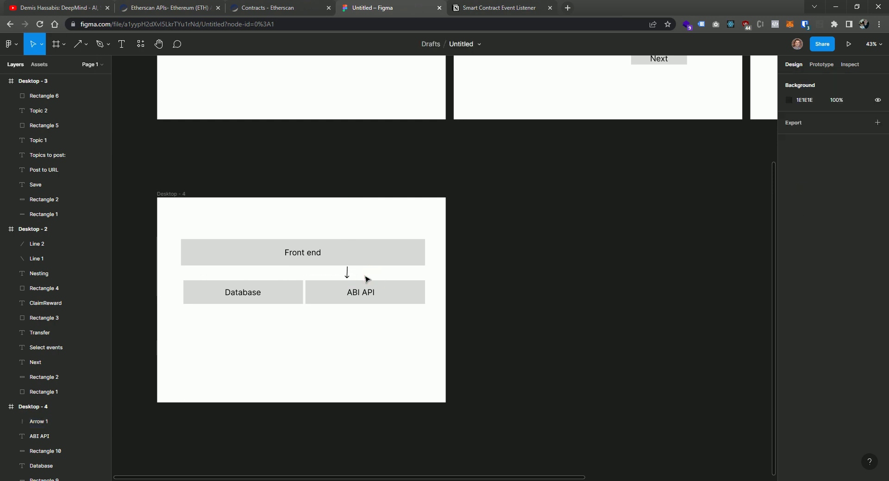
left_click(348, 275)
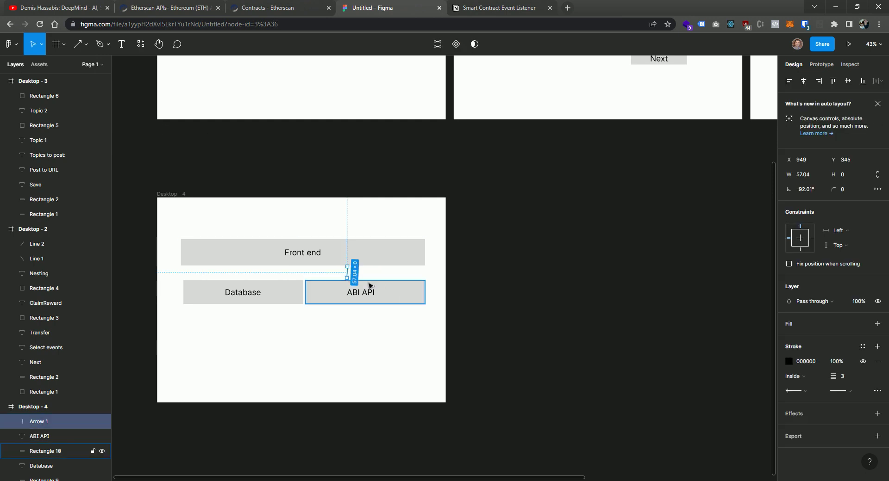
key("ctrl+c")
key("ctrl+v")
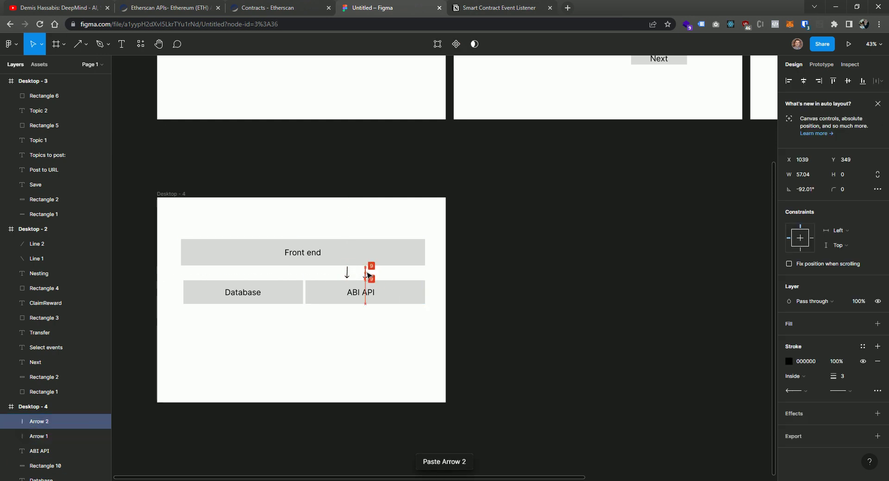
mouse_move(368, 275)
left_mouse_down()
mouse_move(371, 253)
mouse_move(365, 278)
left_mouse_up()
Step: Select both arrows and paste a duplicate pair
left_click(347, 273)
left_click(453, 357)
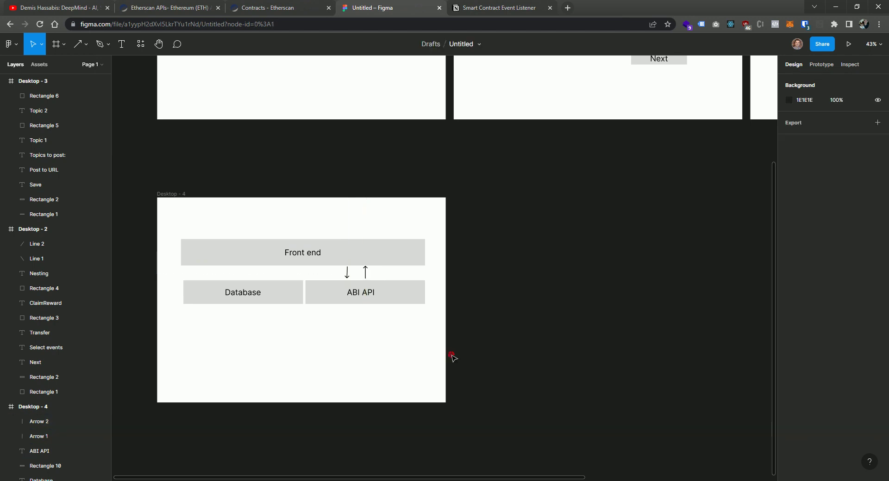
left_click(348, 273)
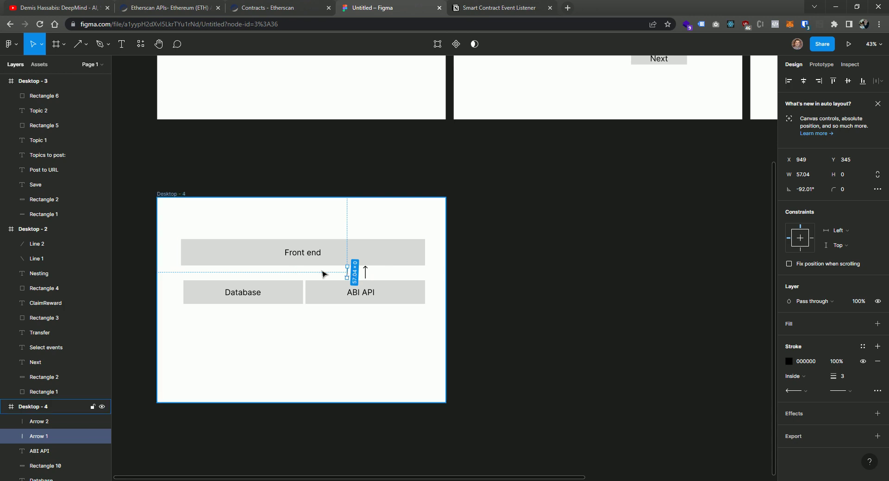
left_click(331, 272)
left_click_drag(343, 275, 375, 277)
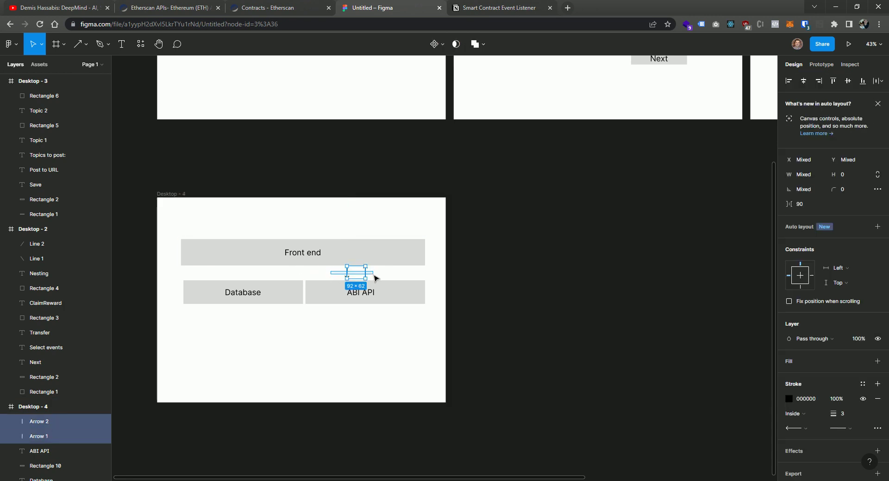
key("ctrl+c")
key("ctrl+v")
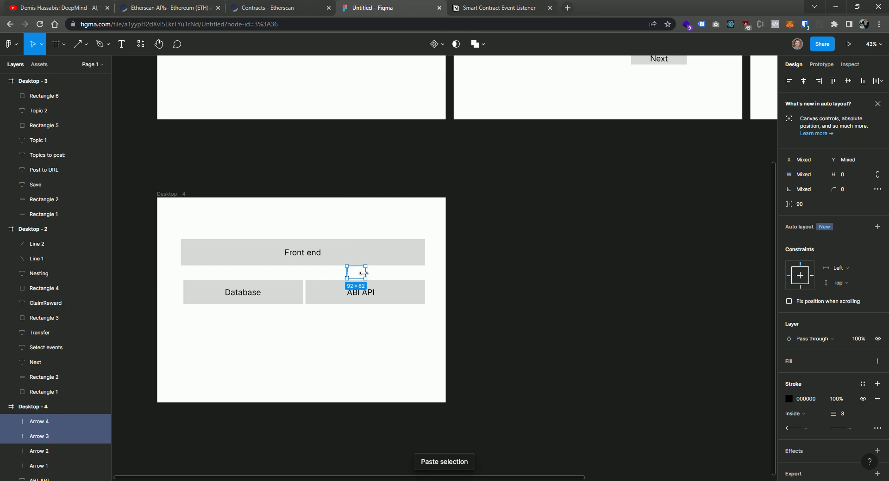
left_click_drag(363, 273, 384, 278)
left_click(463, 295)
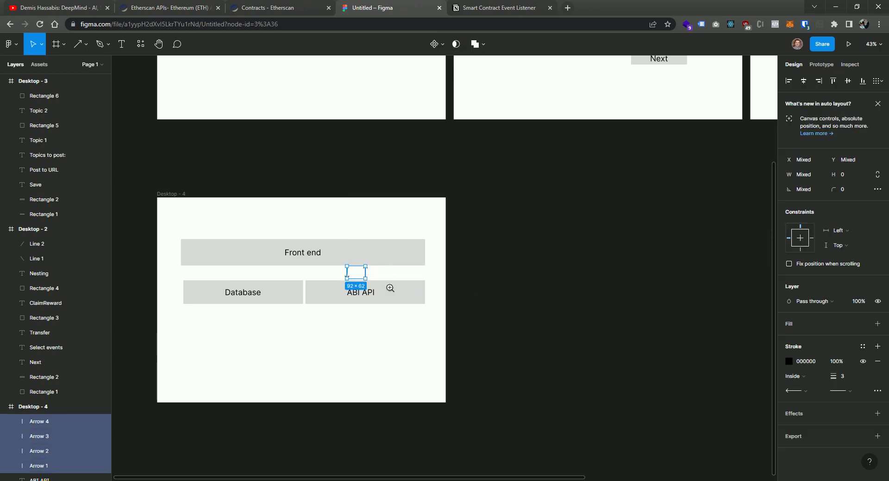
Step: Position the arrows between Front end and ABI API and bring the whole diagram into view
scroll(371, 276, "up", 5)
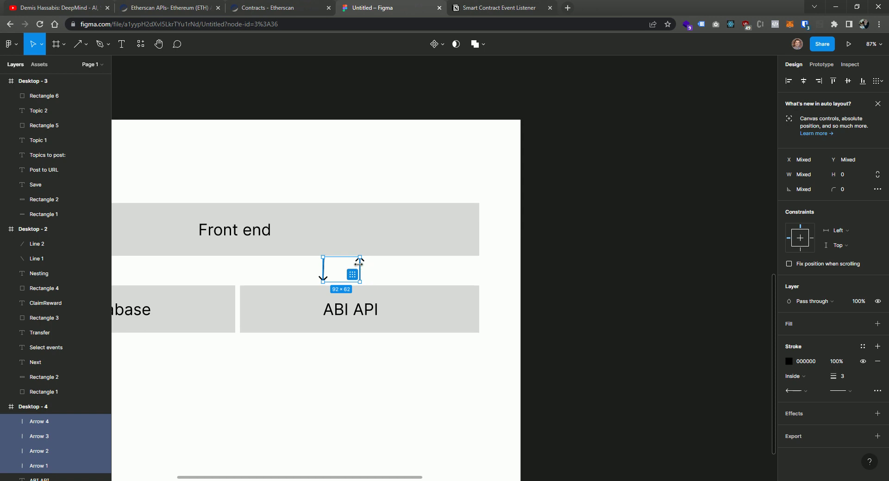
mouse_move(340, 275)
left_mouse_down()
mouse_move(309, 274)
mouse_move(350, 276)
left_mouse_up()
left_click(484, 341)
scroll(484, 341, "left", 5)
scroll(509, 345, "right", 3)
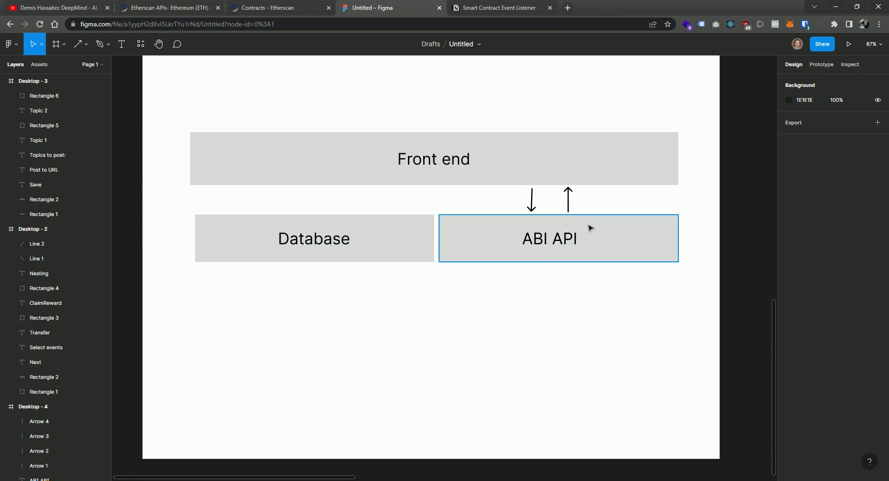
scroll(474, 196, "up", 10)
left_click_drag(615, 257, 440, 427)
scroll(441, 426, "down", 10)
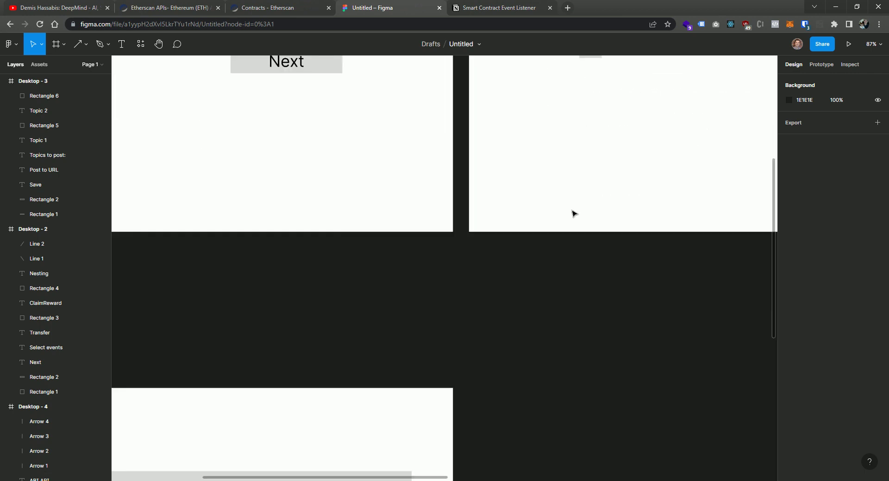
scroll(541, 205, "down", 3)
scroll(541, 204, "left", 3)
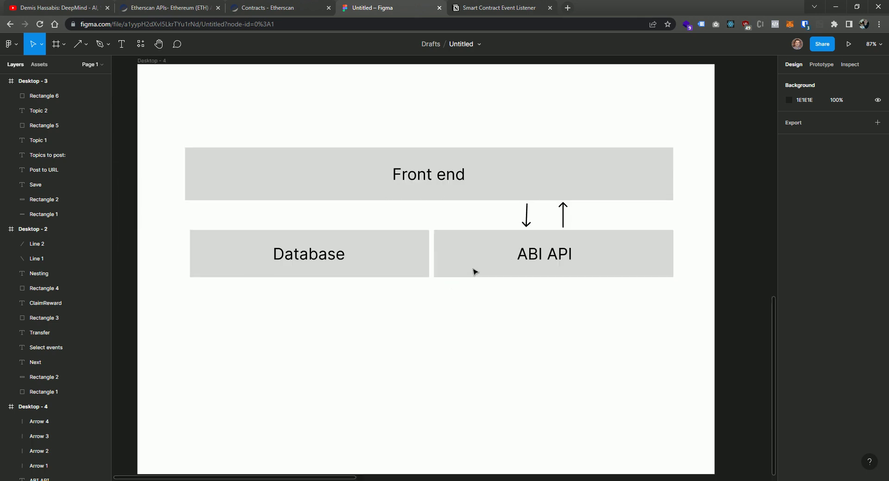
left_click_drag(512, 299, 523, 275)
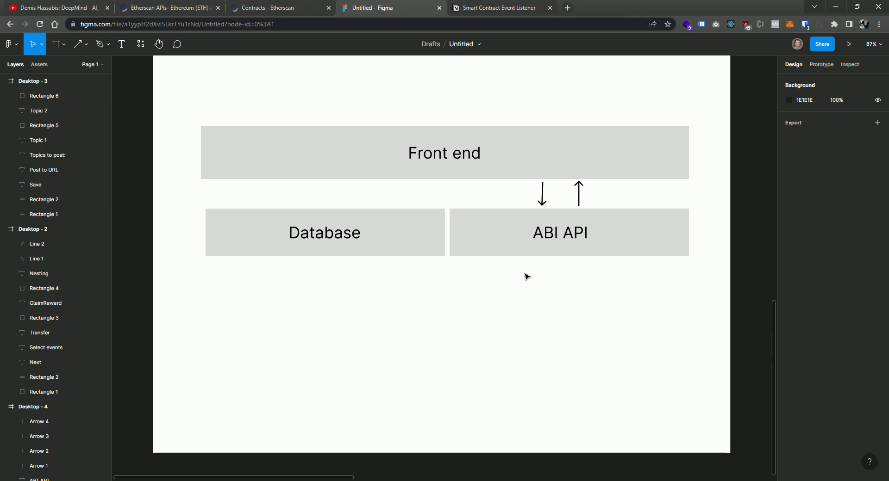
Step: Paste a copy of the Front end box below the Database/ABI API row and label it 'Backend'
left_click(403, 158)
left_click(363, 135, "shift")
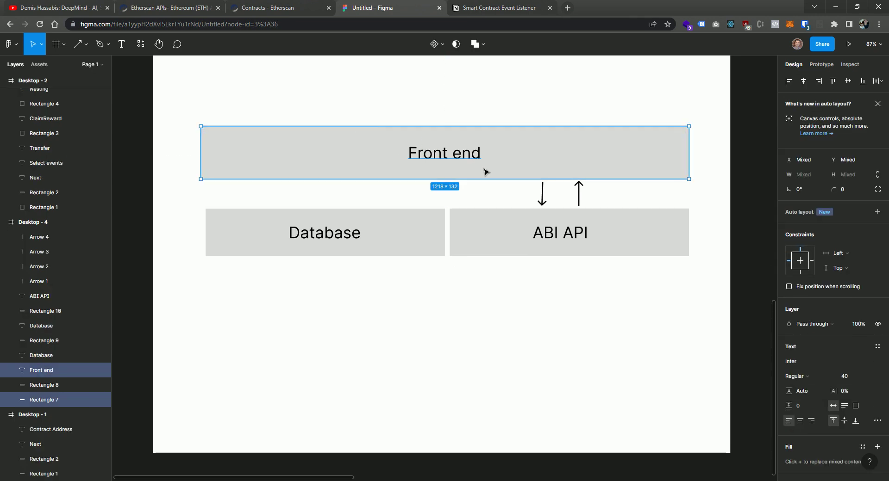
key("ctrl+v")
left_click_drag(485, 172, 485, 344)
double_click(485, 344)
type("Backend")
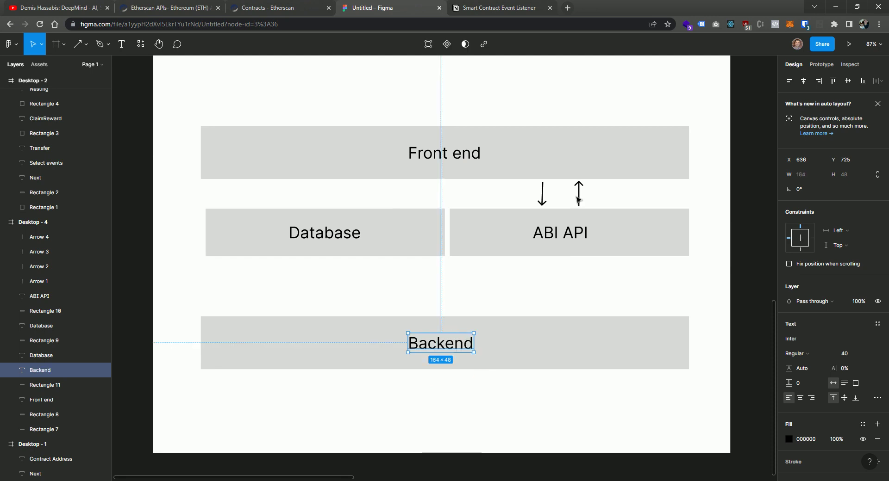
left_click(579, 193)
Step: Add a copy of the downward arrow between Database and Backend
left_click(543, 194)
key("ctrl+c")
key("ctrl+v")
left_click_drag(546, 197, 267, 310)
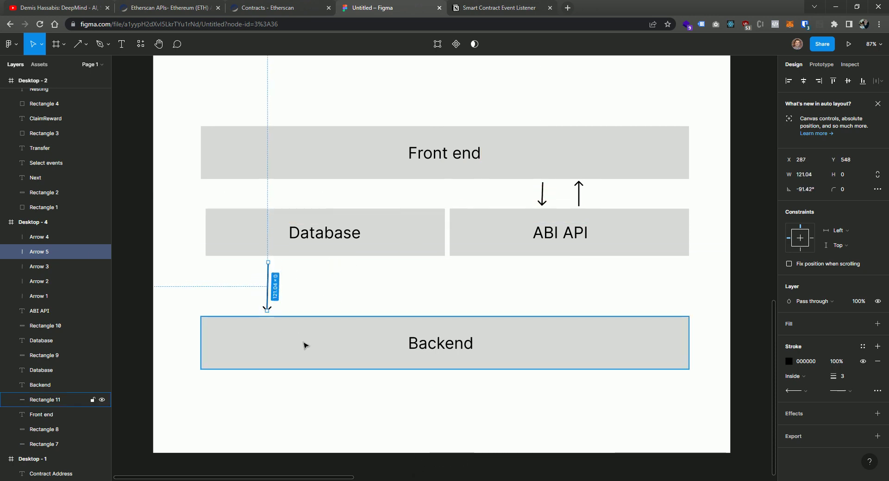
left_click(318, 374)
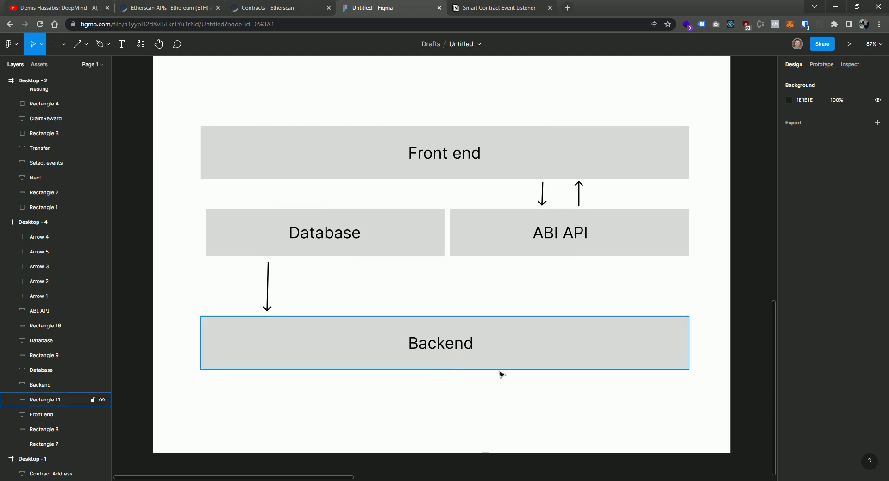
Step: Duplicate the Backend box with its label and place the copy just below it
left_click_drag(493, 366, 476, 240)
left_click(475, 240)
left_click(446, 237, "shift")
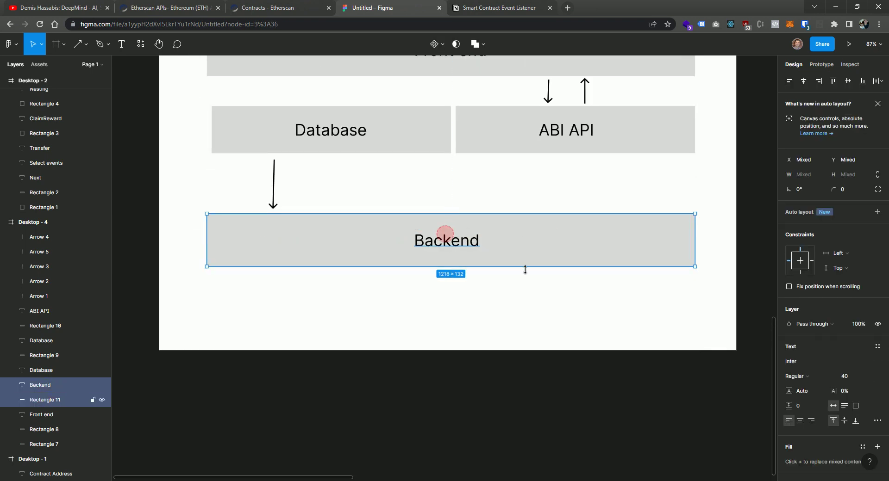
key("ctrl+c")
key("ctrl+v")
left_click_drag(517, 265, 522, 304)
Step: Relabel the copy 'Node Service (Alchemy)' and centre the text in its box
double_click(458, 302)
type("Node Serive")
key("BackSpace")
key("BackSpace")
type("vice (")
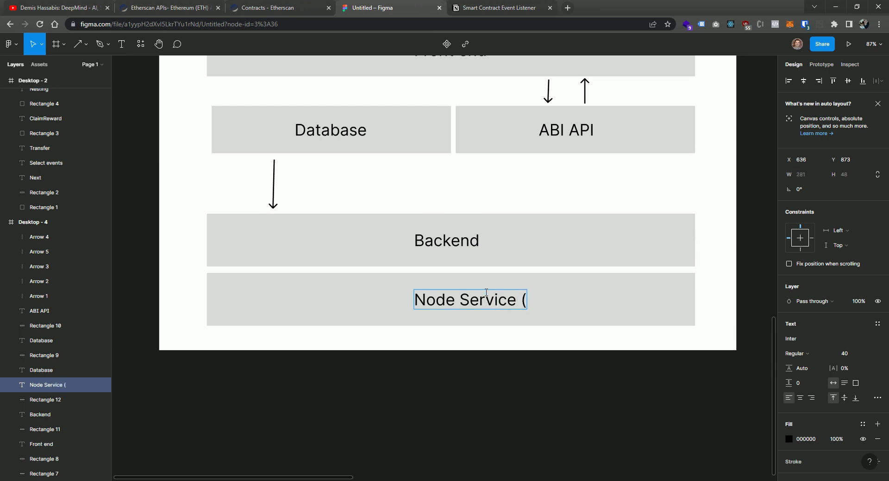
type("AIhem")
key("BackSpace")
key("BackSpace")
key("BackSpace")
type("che")
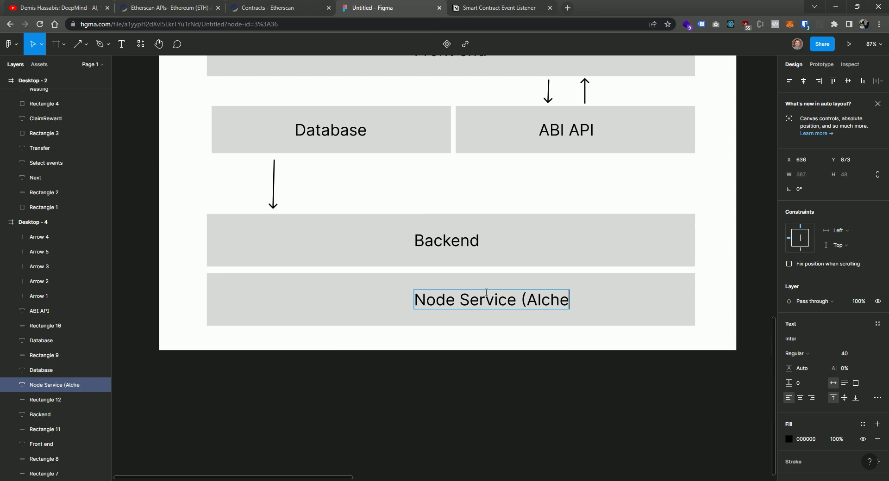
type("my)")
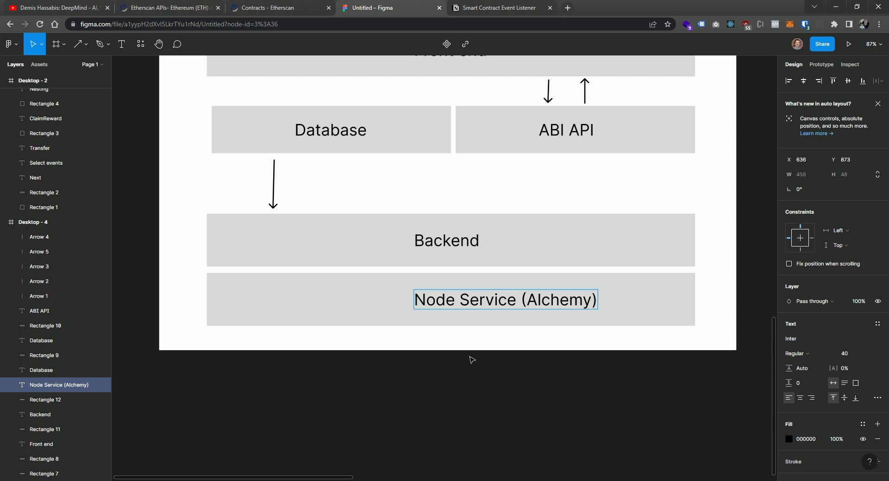
key("Escape")
left_click_drag(489, 302, 436, 307)
Step: Shorten the Database-to-Backend arrow and move the Backend box up toward it
left_click(438, 333)
left_click(310, 288)
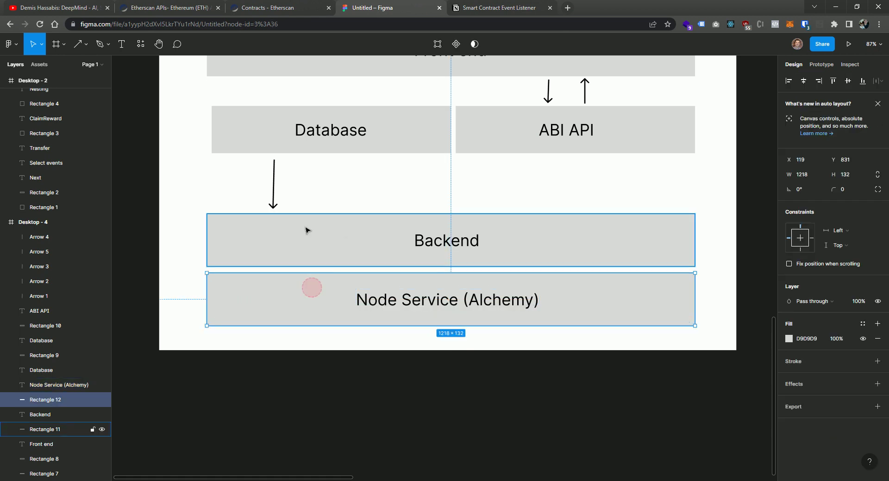
left_click(273, 199)
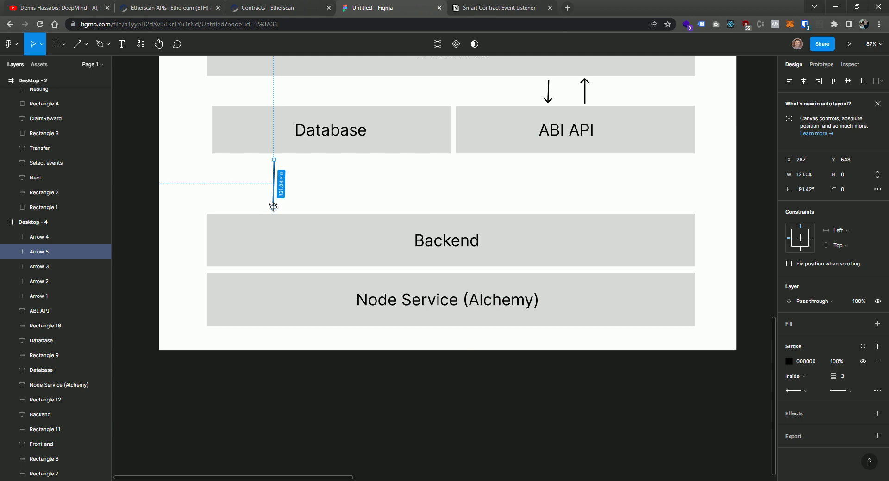
left_click_drag(273, 207, 274, 188)
left_click_drag(328, 202, 536, 229)
left_click(272, 176)
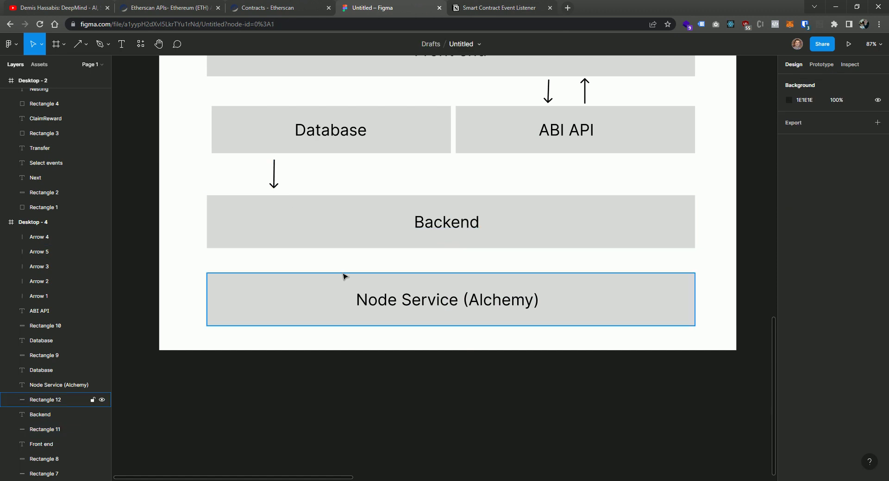
Step: Paste two arrow copies between Backend and Node Service, turning the second to point upward
left_click(383, 263)
left_click(273, 183)
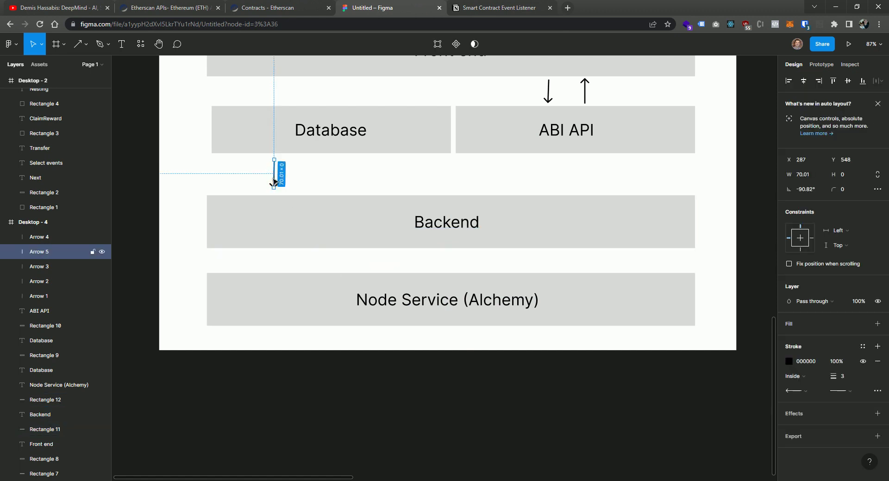
key("ctrl+v")
left_click_drag(274, 183, 293, 263)
key("ctrl+v")
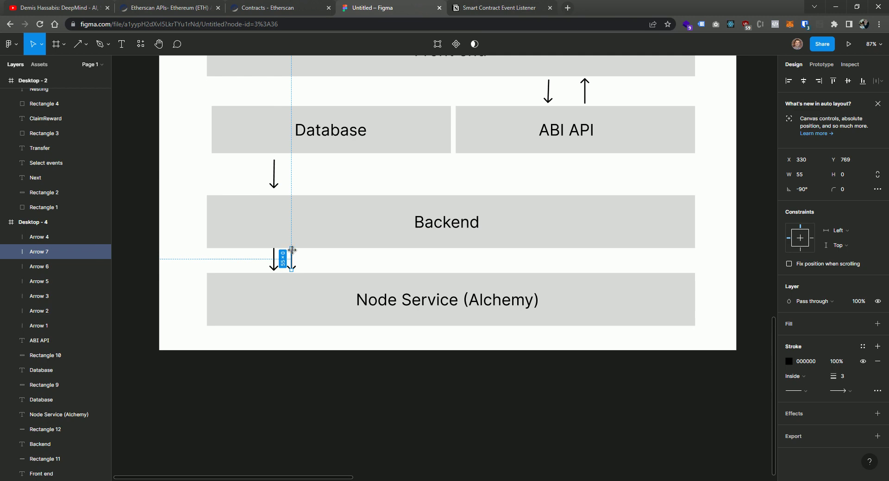
left_click_drag(299, 247, 295, 277)
left_click(327, 264)
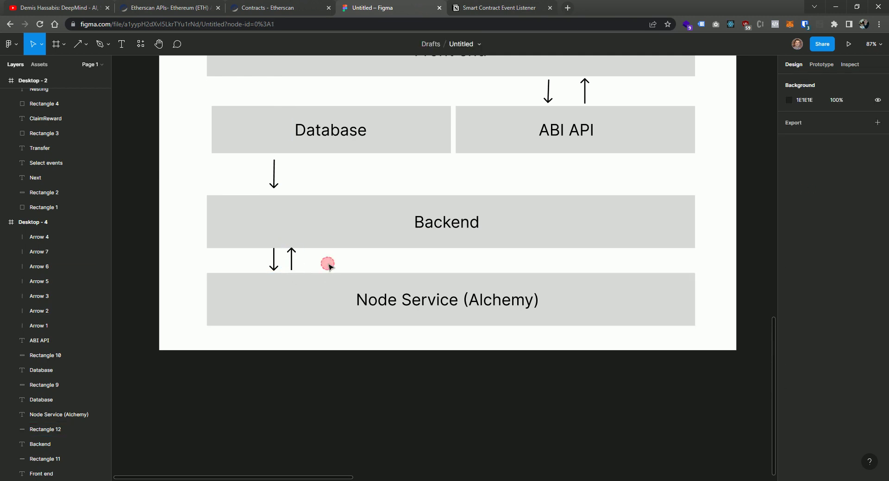
Step: Add a 'Web socket connection' text label beside the arrows below Backend
key("t")
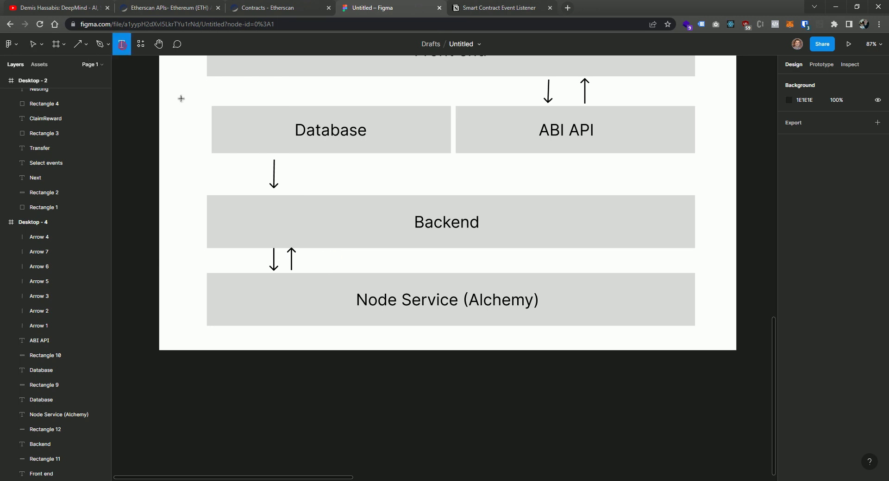
left_click(302, 258)
type("Web sock")
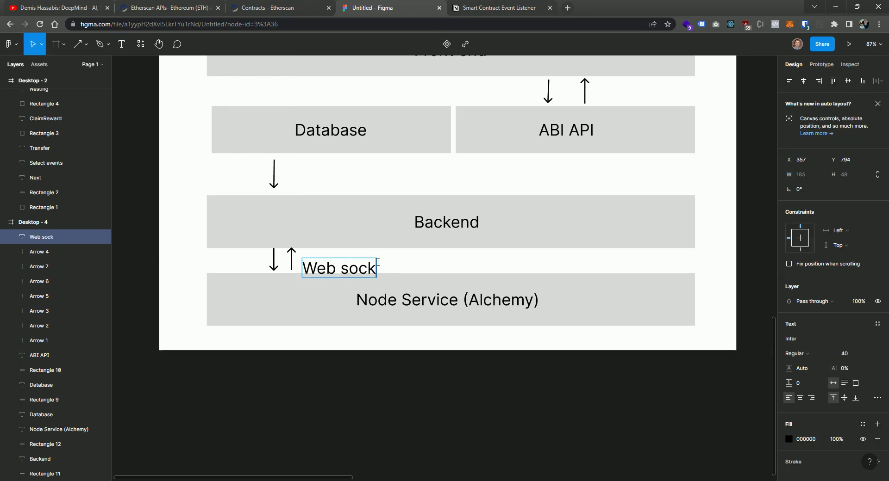
type("et connection")
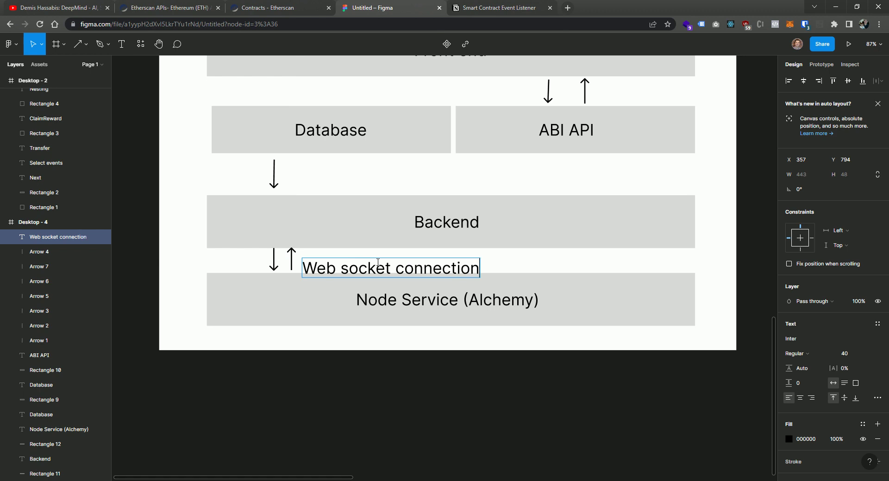
key("Escape")
left_click_drag(440, 268, 443, 265)
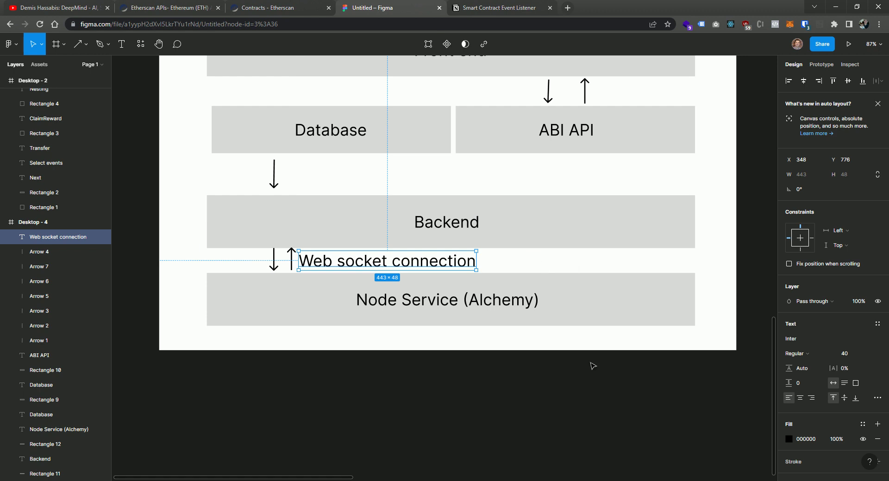
Step: Change the Backend label to 'Backend (Event Watcher)' and re-centre it in the box
double_click(469, 221)
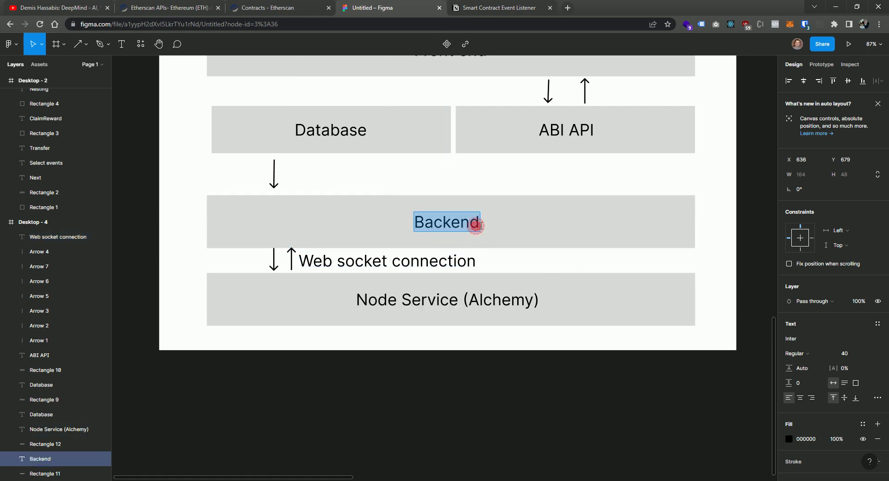
key("BackSpace")
key("ctrl+z")
key("ctrl+shift+z")
key("ctrl+z")
type("(Event Watc")
key("BackSpace")
type("her)")
left_click(468, 165)
left_click_drag(460, 222, 399, 226)
Step: Set the Web socket connection label to font size 15 and nudge it beside the arrows
left_click(458, 263)
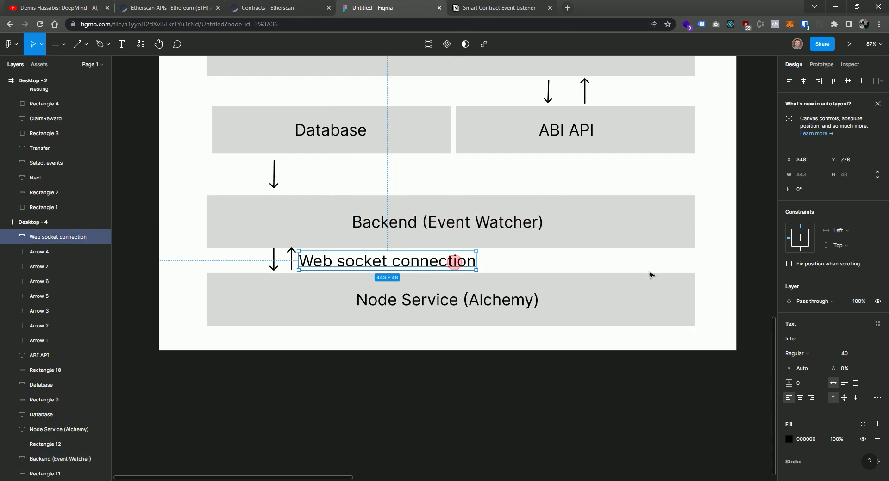
left_click(865, 354)
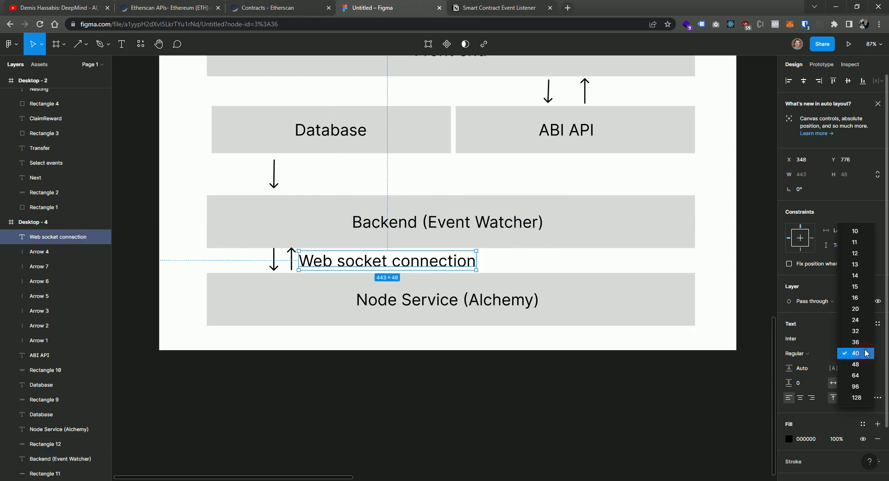
left_click(855, 286)
left_click_drag(318, 258, 336, 267)
left_click(347, 342)
left_click(383, 337)
scroll(532, 371, "up", 2)
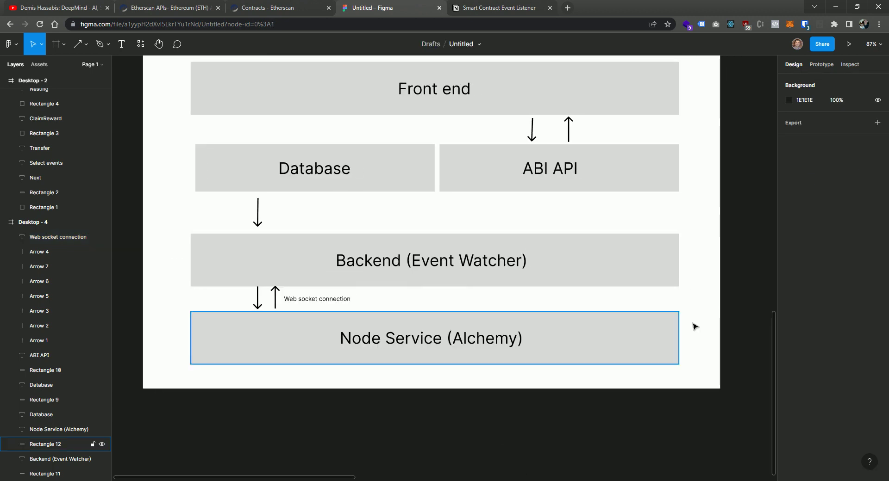
scroll(699, 278, "up", 2)
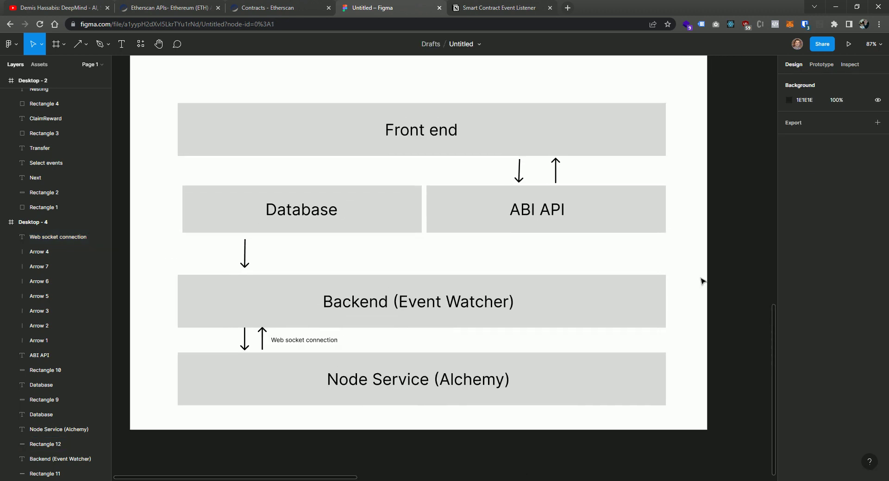
left_click(690, 269, "alt")
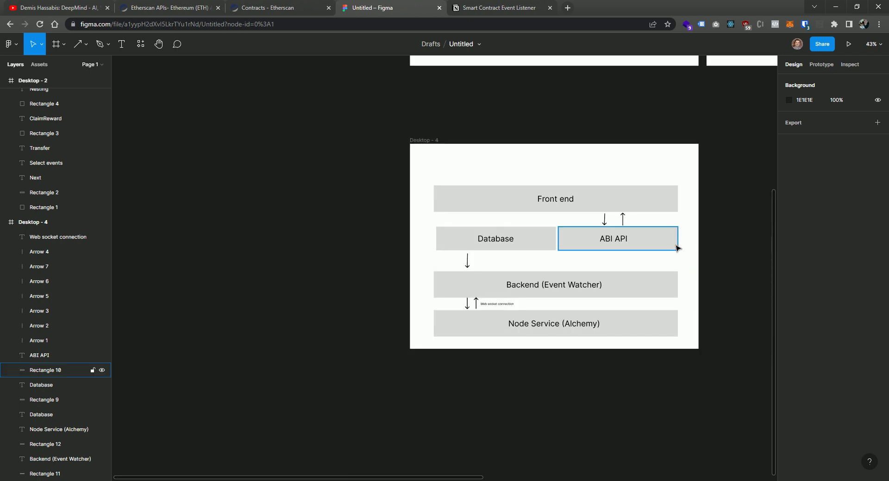
key("alt+z")
key("alt+z")
left_click(664, 258)
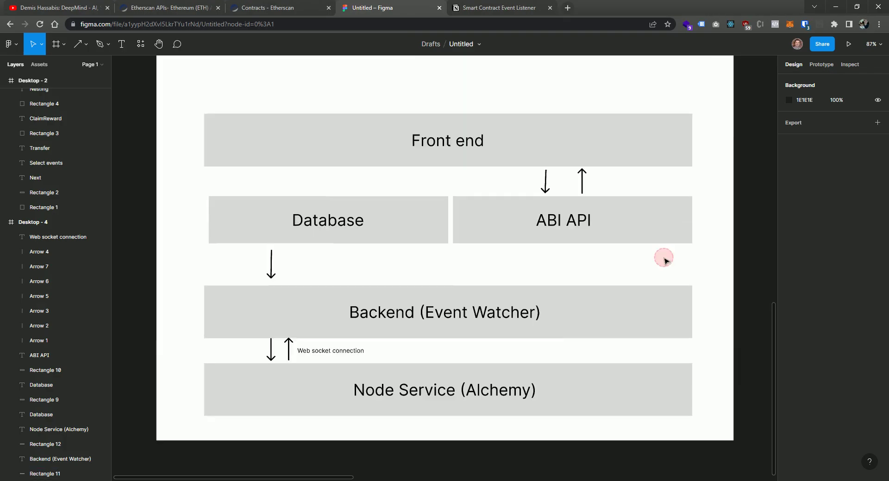
scroll(502, 123, "down", 1)
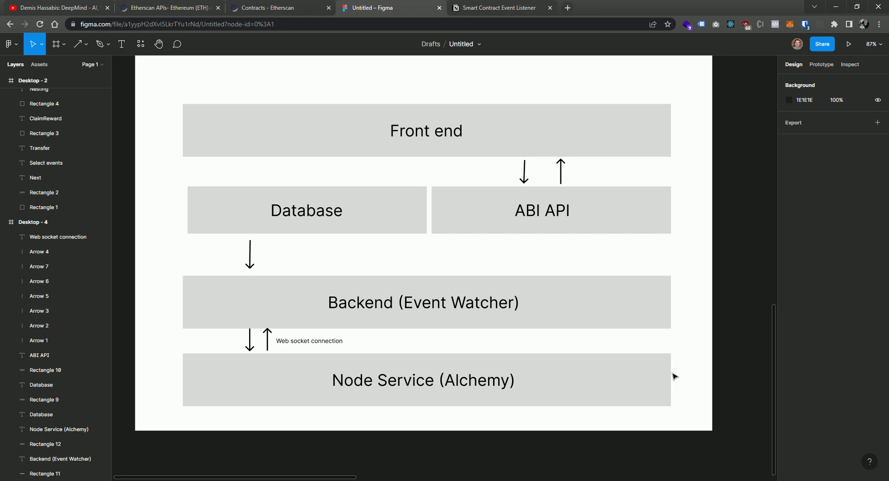
Step: Pan back to the Desktop-1 and Desktop-2 wireframe screens and start renaming the Untitled file
scroll(677, 372, "down", 1)
scroll(677, 371, "up", 1)
scroll(677, 372, "down", 1)
scroll(680, 361, "up", 1)
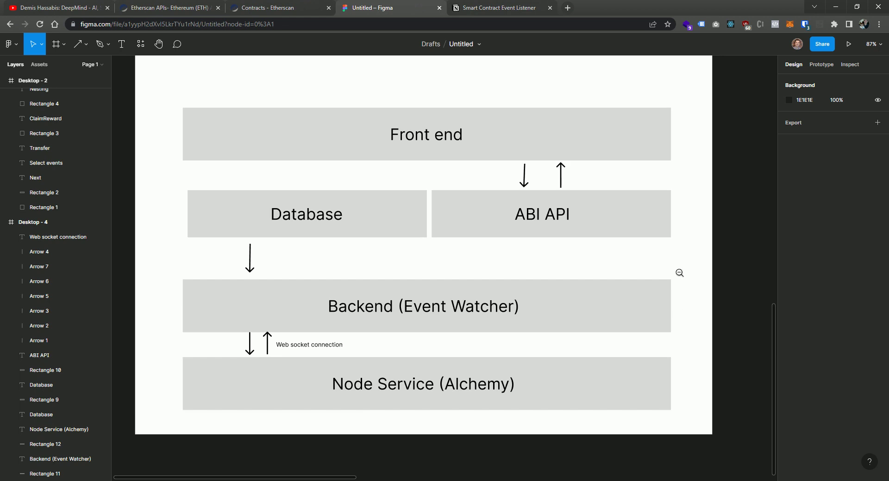
scroll(676, 312, "down", 5)
scroll(651, 189, "up", 1)
left_click_drag(657, 168, 463, 349)
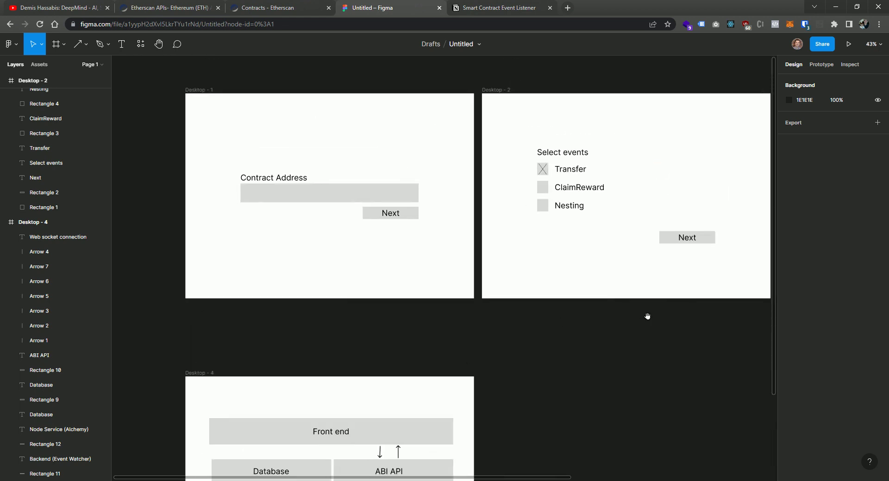
left_click_drag(665, 323, 637, 334)
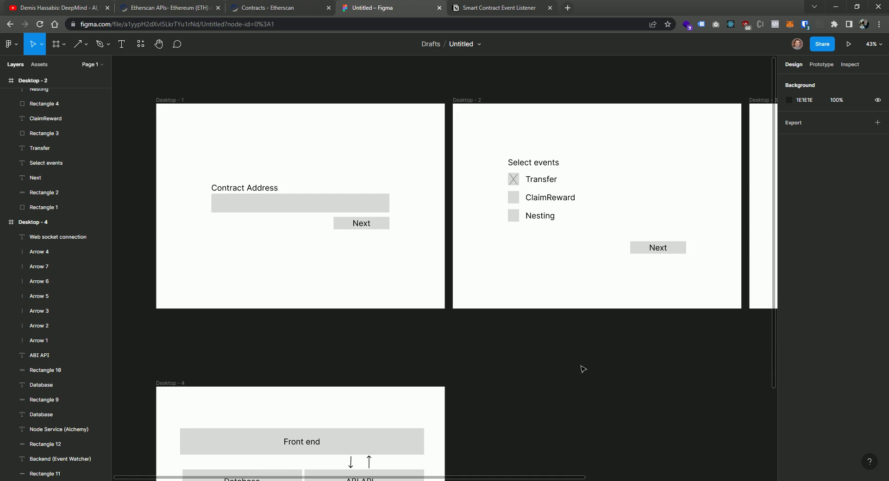
left_click(453, 45)
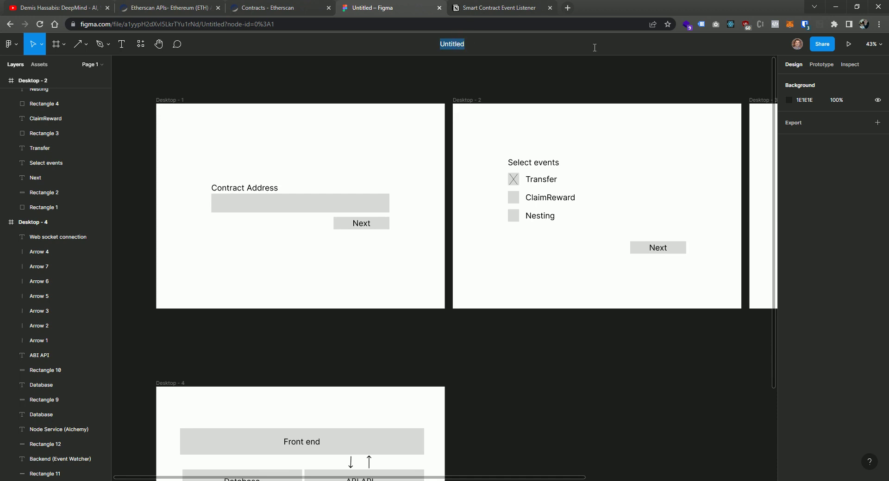